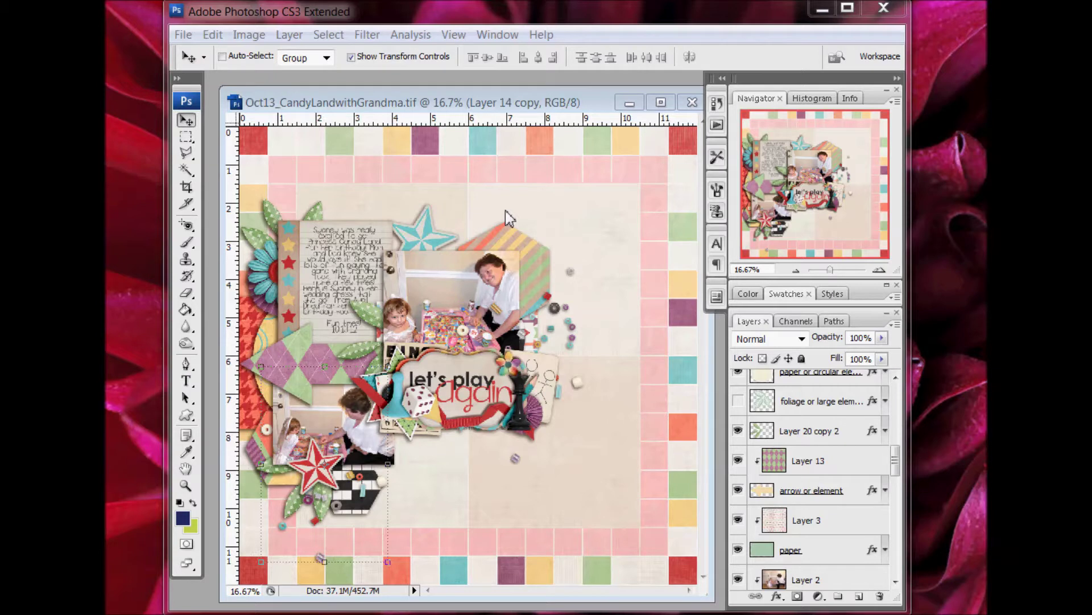
# Step: Step through Layer 3 and Layer 21 in the Layers panel, then select Layer 14, the bead scatter
pyautogui.click(537, 324)
pyautogui.keyDown('ctrl'); pyautogui.click(537, 324); pyautogui.keyUp('ctrl')
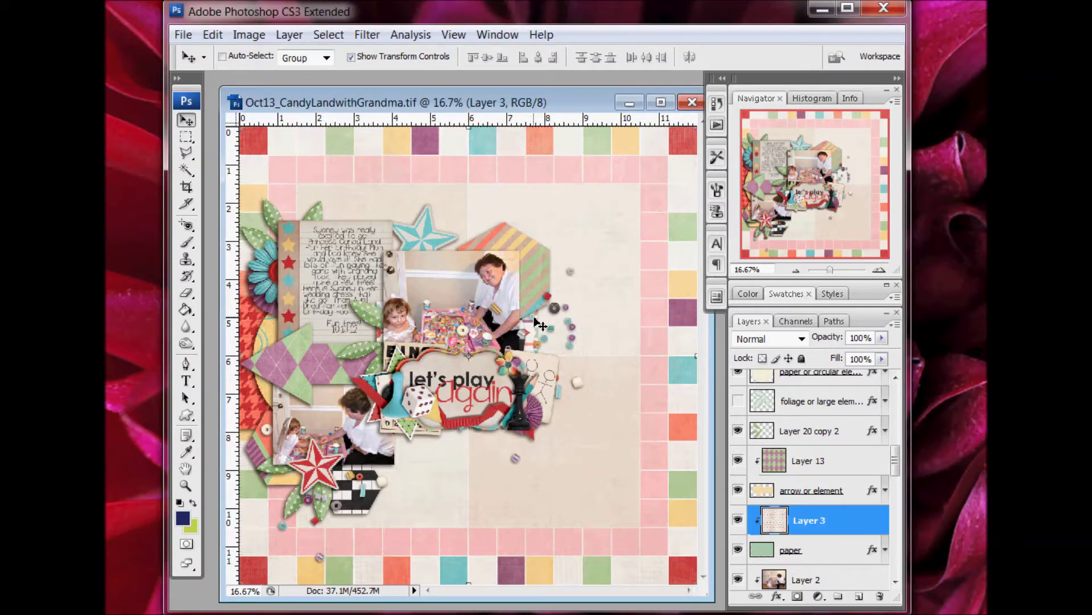
pyautogui.keyDown('ctrl'); pyautogui.click(555, 308); pyautogui.keyUp('ctrl')
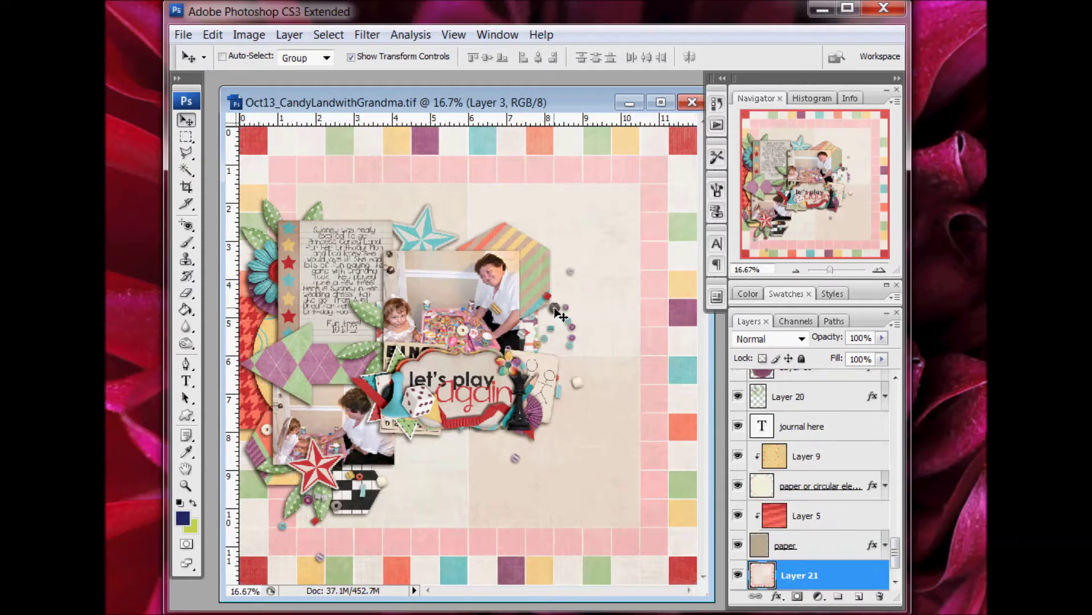
pyautogui.scroll(-1, 813, 533)
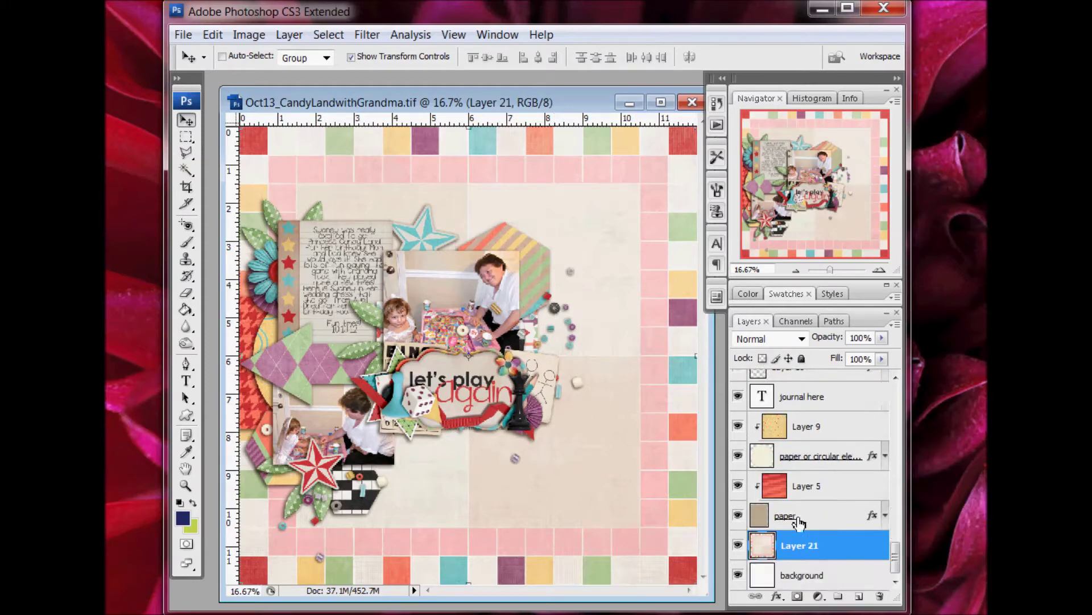
pyautogui.keyDown('ctrl'); pyautogui.click(561, 319); pyautogui.keyUp('ctrl')
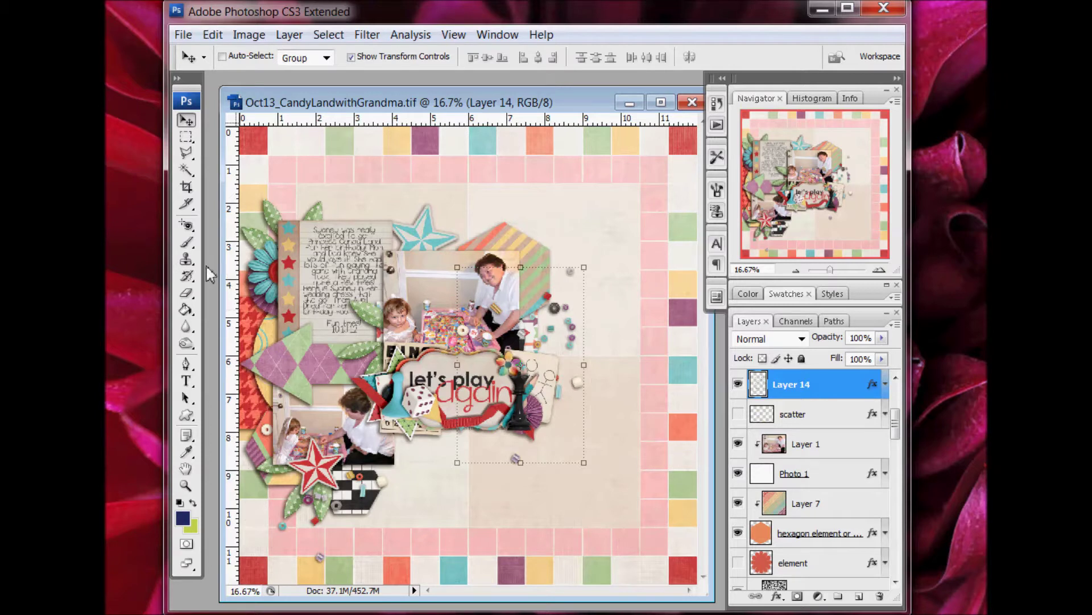
pyautogui.click(187, 293)
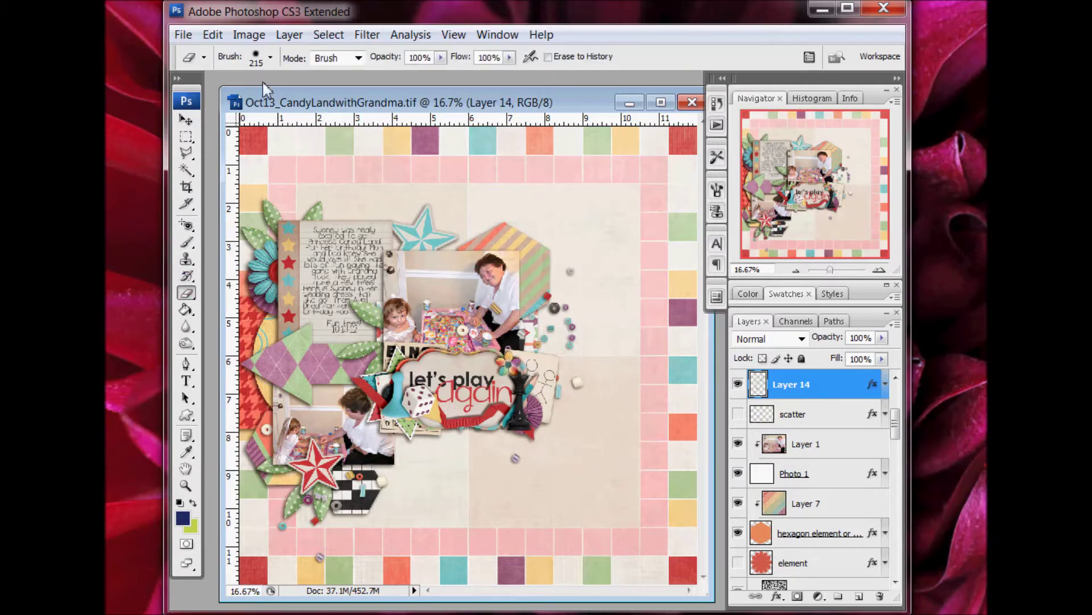
# Step: Set the eraser brush to 100% hardness, leaving opacity at 100%
pyautogui.click(270, 56)
pyautogui.moveTo(248, 159); pyautogui.dragTo(386, 159)
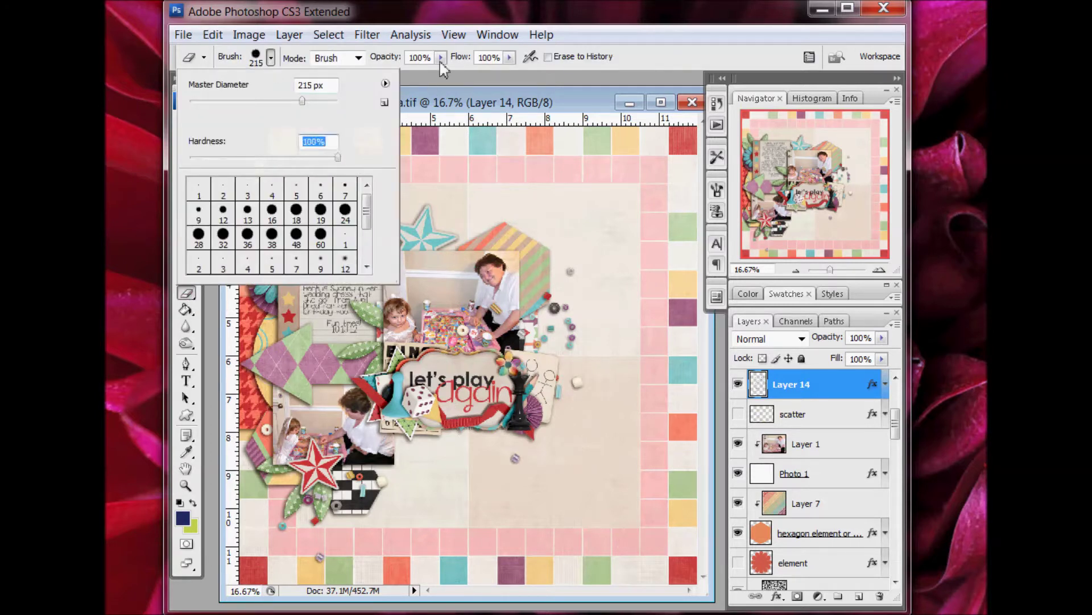
pyautogui.click(441, 56)
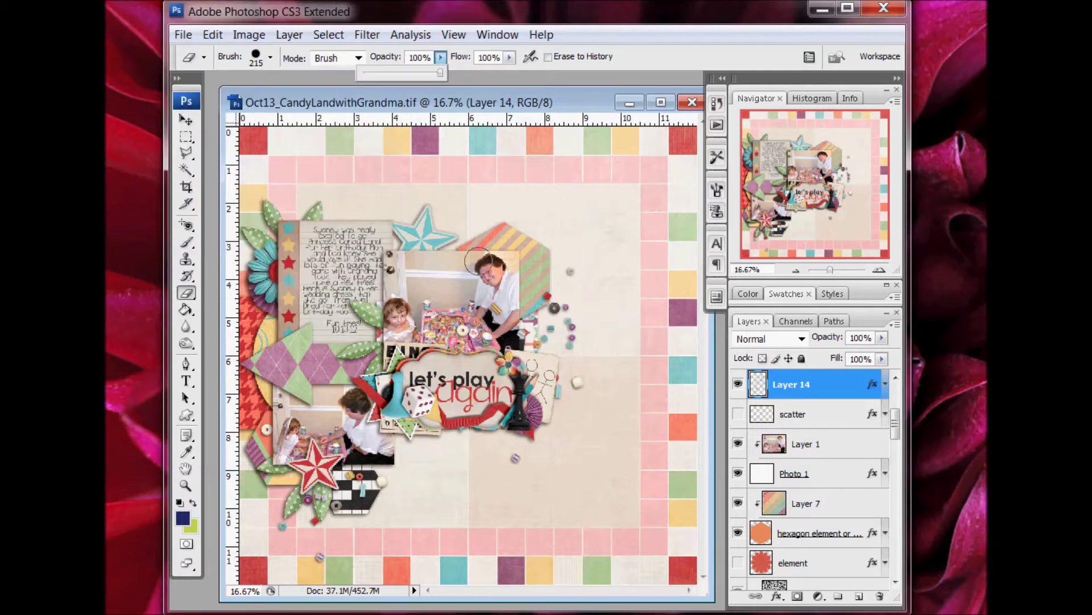
pyautogui.click(498, 298)
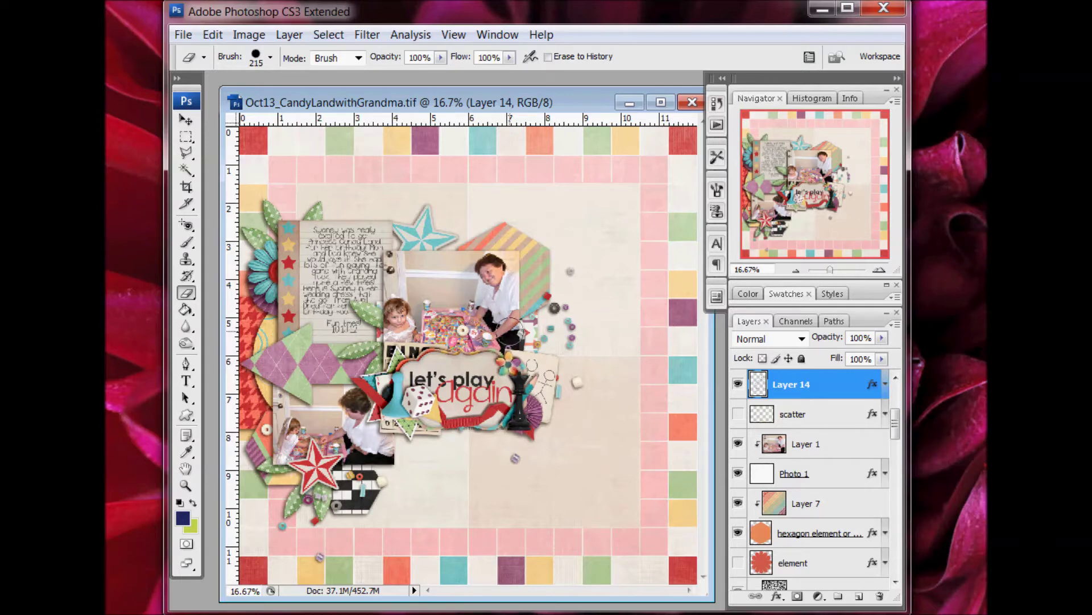
# Step: Open Layer 14's Blending Options in the Layer Style dialog
pyautogui.rightClick(810, 385)
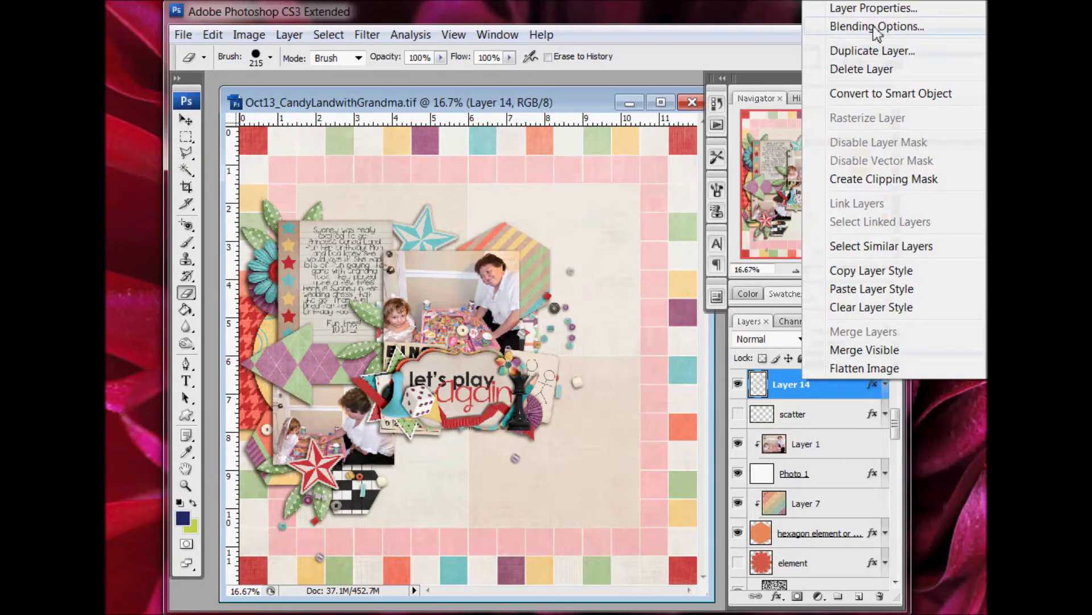
pyautogui.click(877, 27)
pyautogui.click(683, 378)
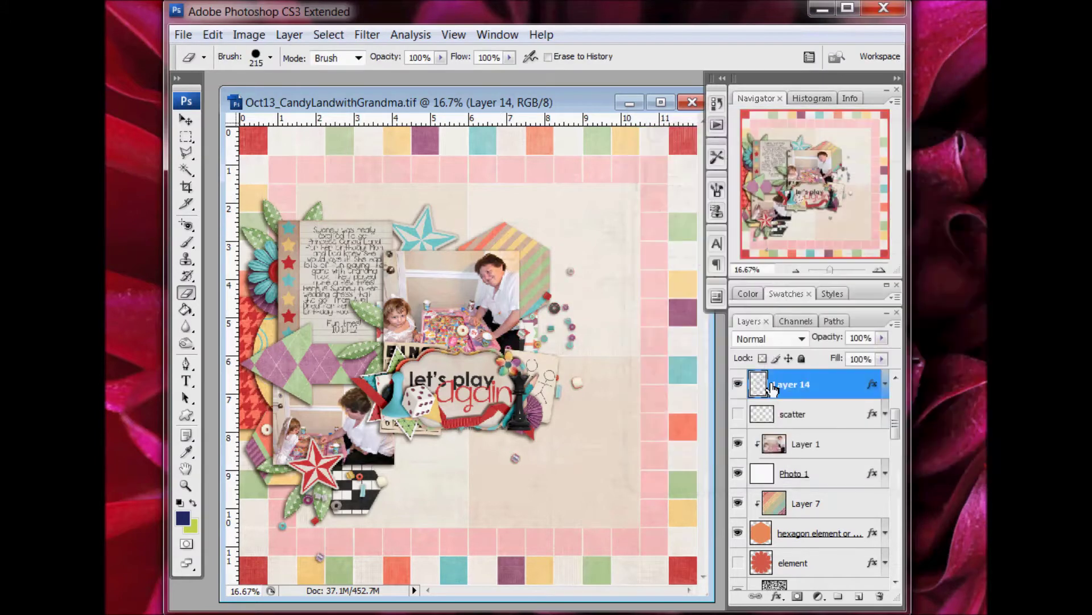
pyautogui.rightClick(788, 385)
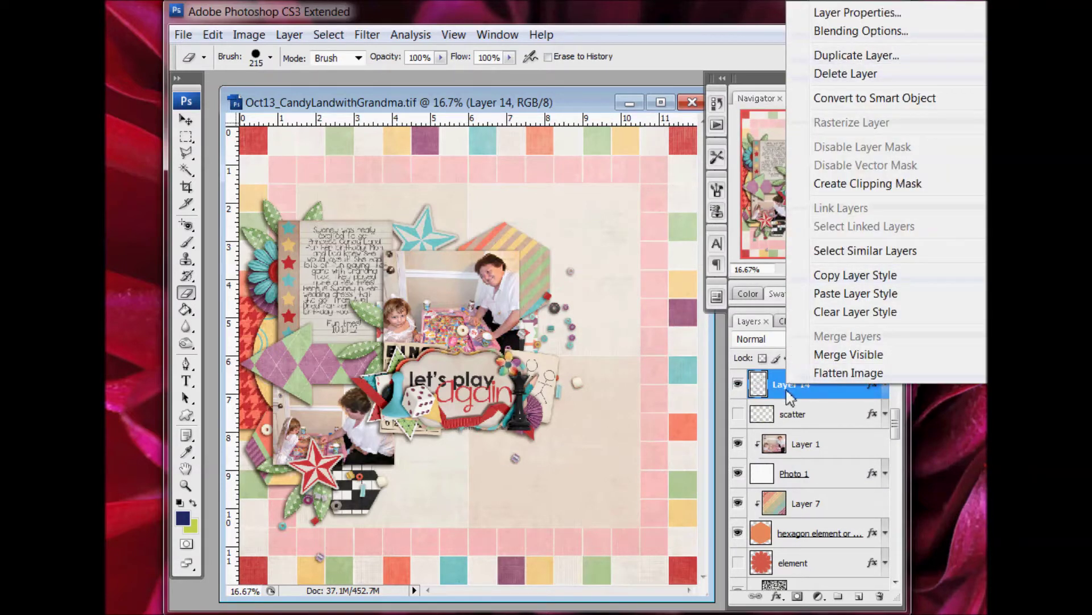
pyautogui.click(845, 35)
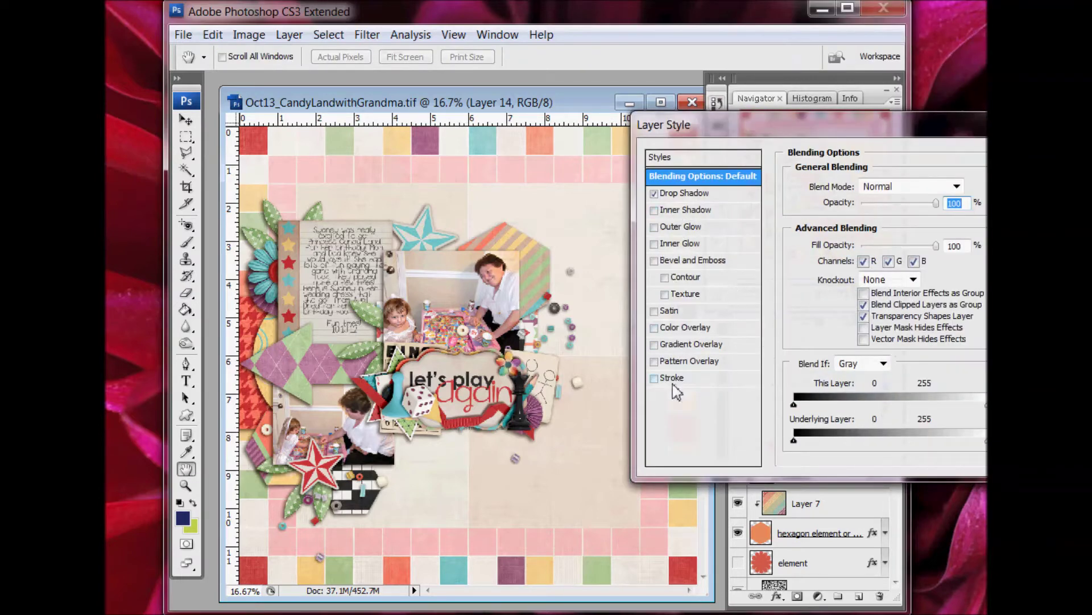
# Step: Give Layer 14's beads a cyan stroke of 18 px and apply it
pyautogui.click(673, 380)
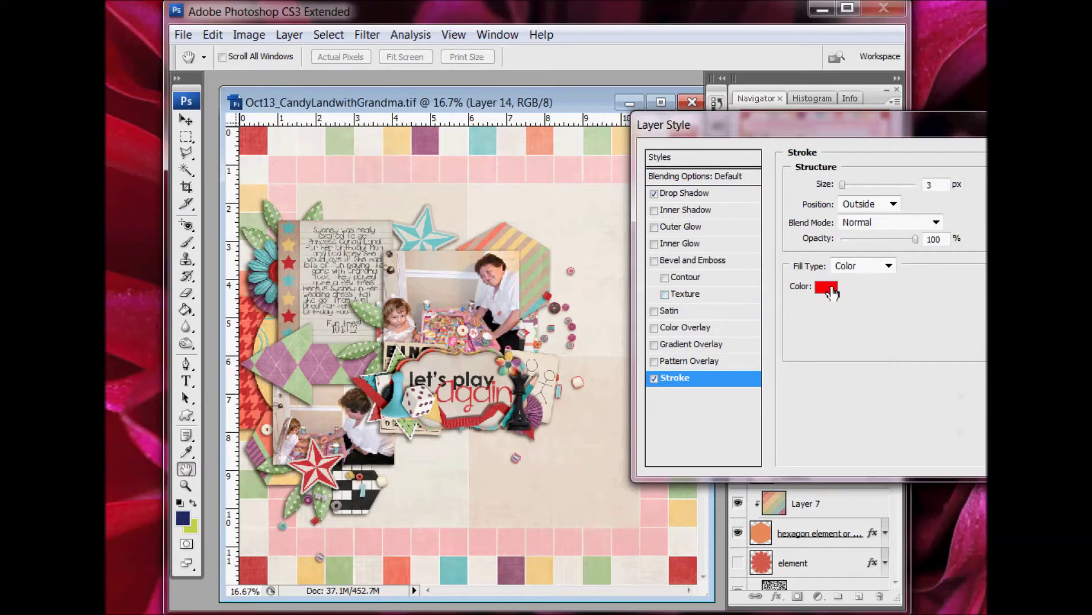
pyautogui.click(826, 288)
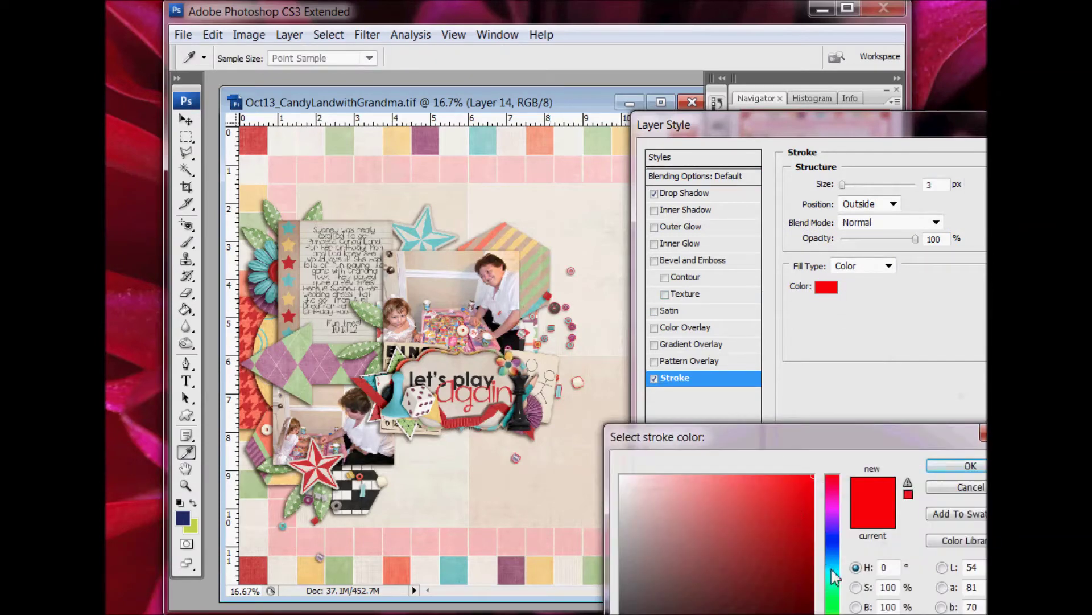
pyautogui.click(835, 571)
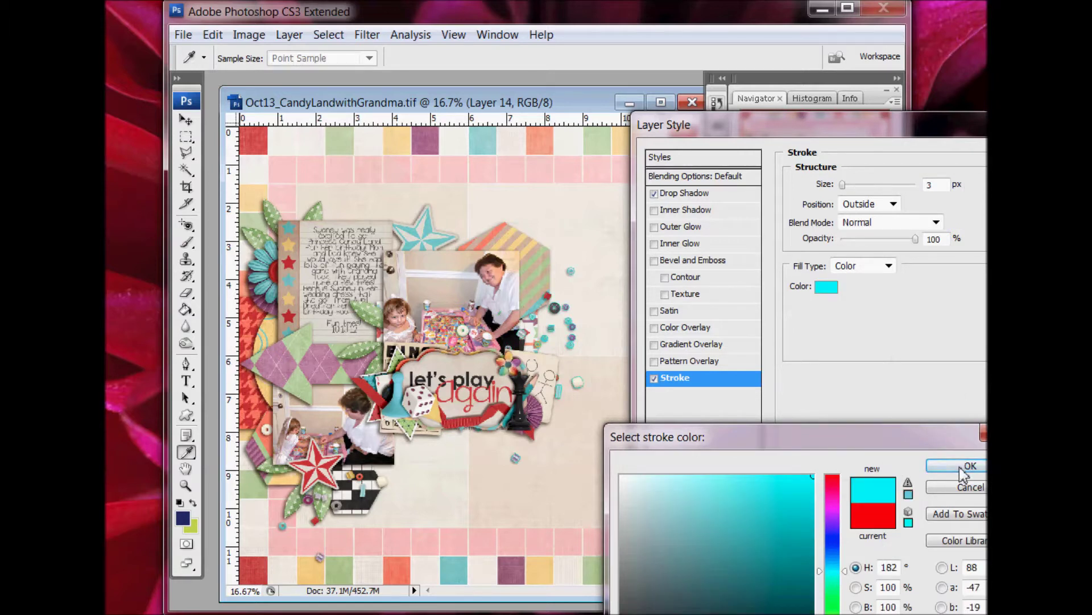
pyautogui.click(961, 470)
pyautogui.moveTo(845, 188); pyautogui.dragTo(852, 188)
pyautogui.press('Up')
pyautogui.press('Up')
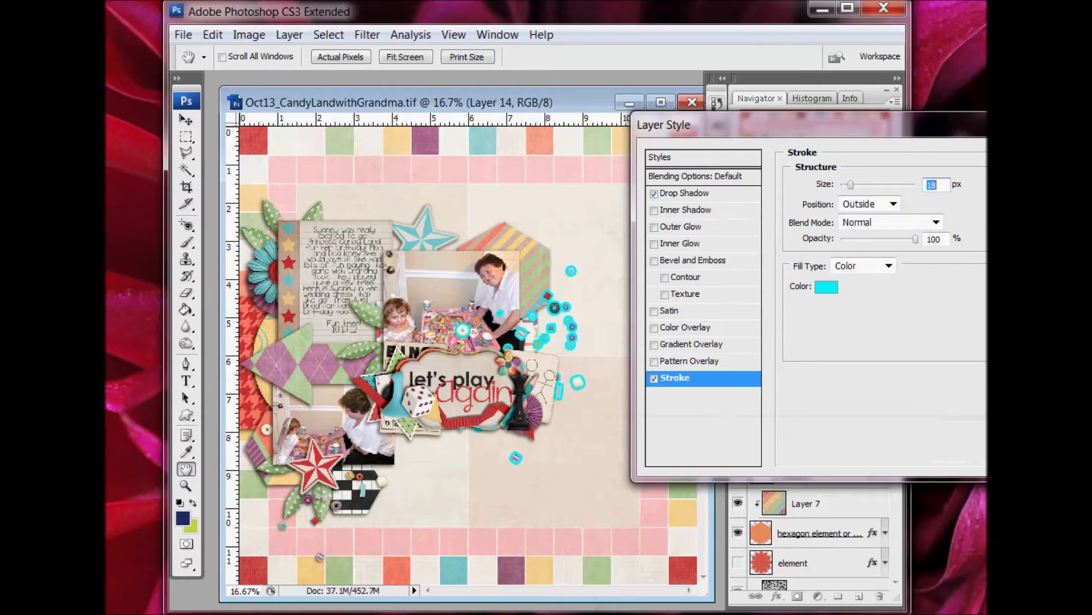
pyautogui.press('Return')
pyautogui.click(186, 293)
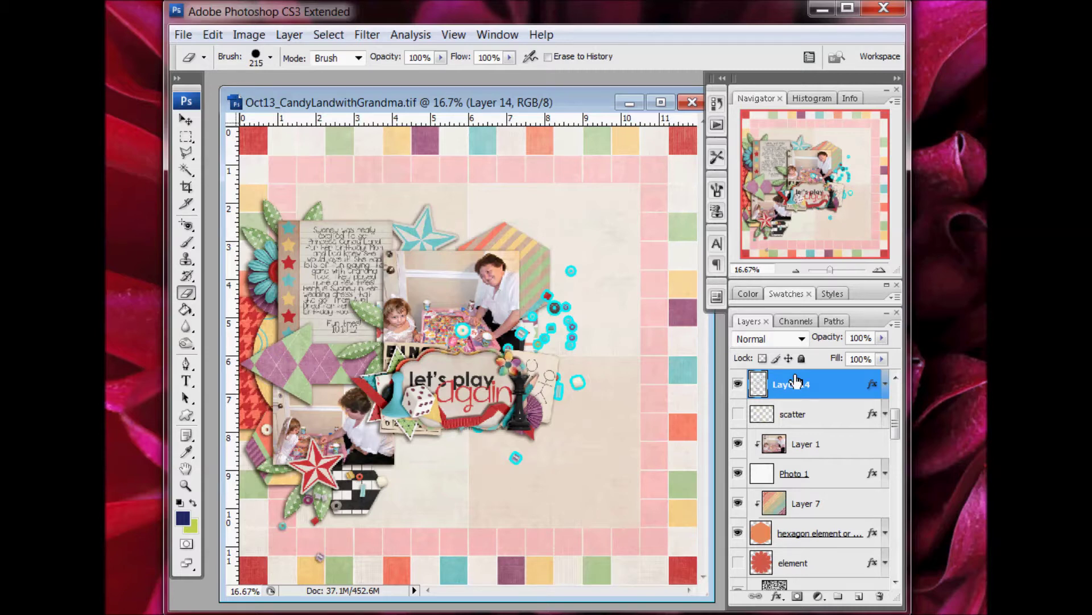
# Step: Turn off the Stroke effect in Layer 14's Blending Options and close the dialog
pyautogui.rightClick(826, 387)
pyautogui.click(911, 32)
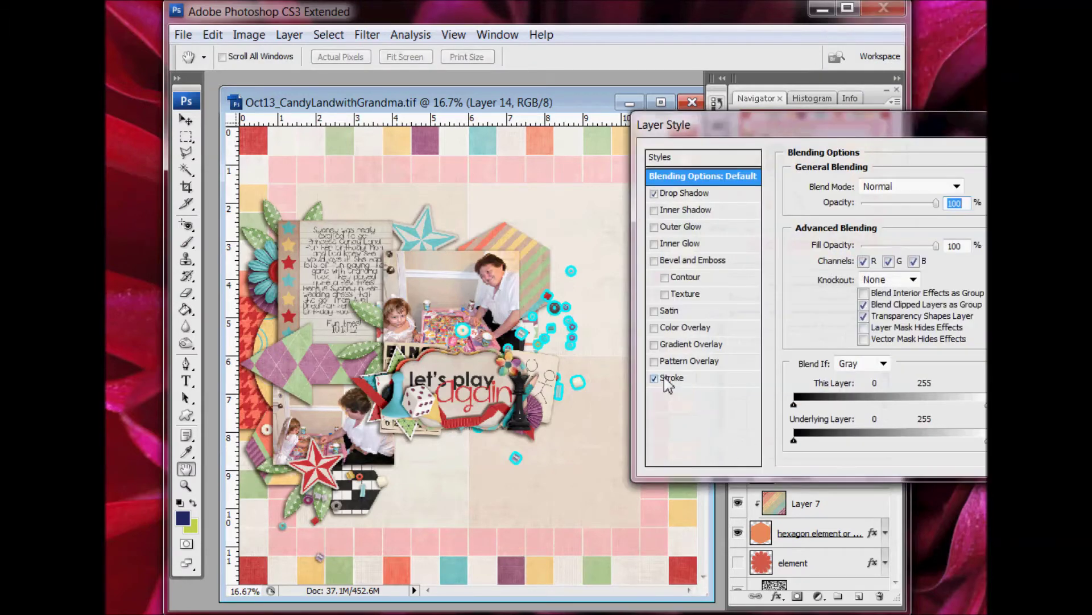
pyautogui.click(655, 378)
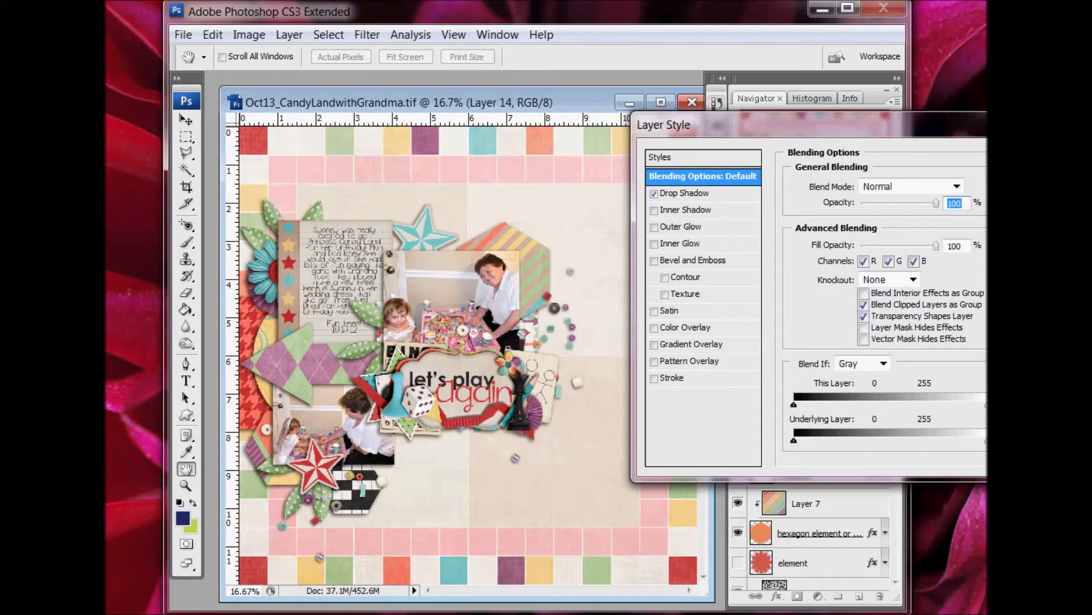
pyautogui.press('Return')
pyautogui.press('e')
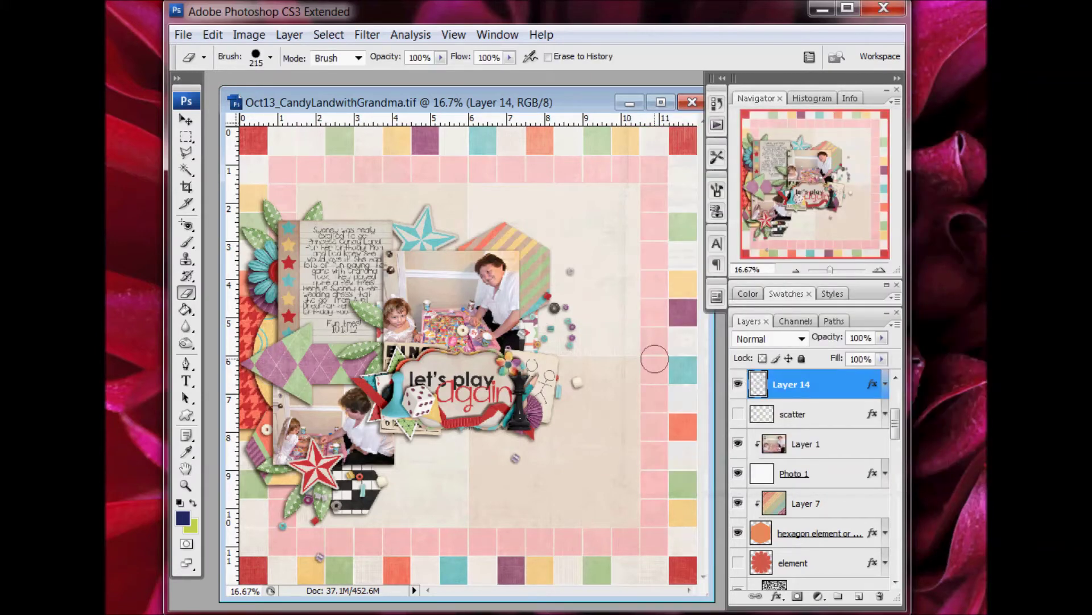
# Step: Merge the clipped photo on Layer 1 down into the Photo 1 layer
pyautogui.click(820, 455)
pyautogui.press('v')
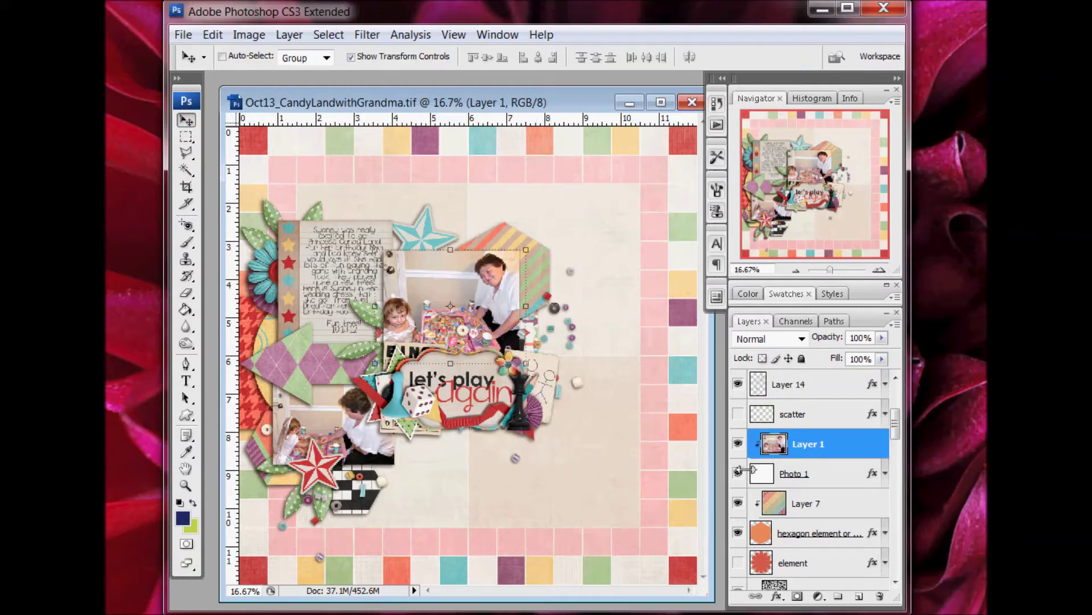
pyautogui.rightClick(819, 436)
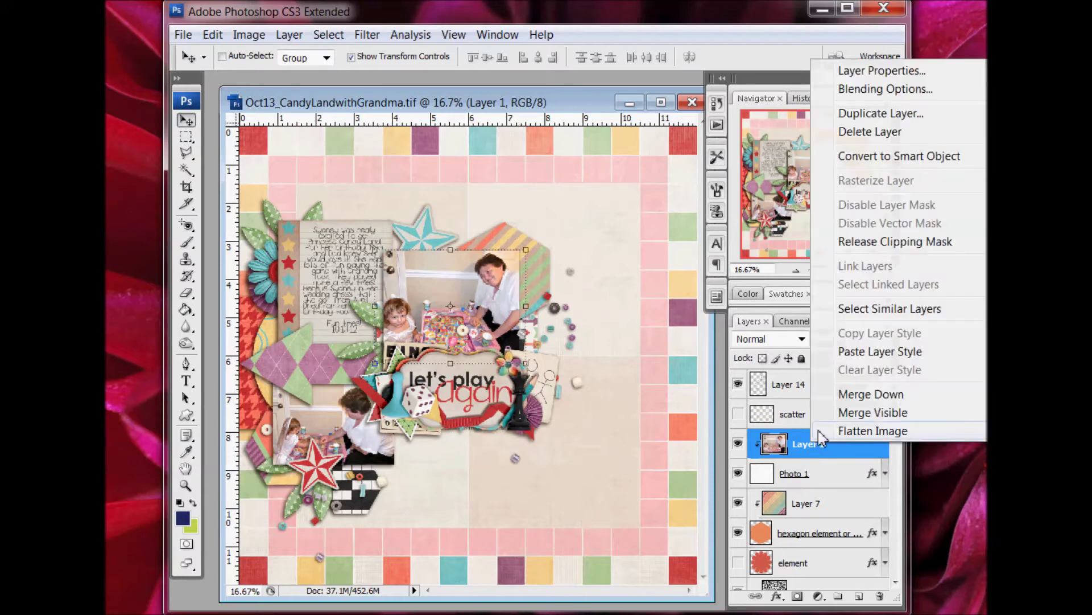
pyautogui.click(841, 396)
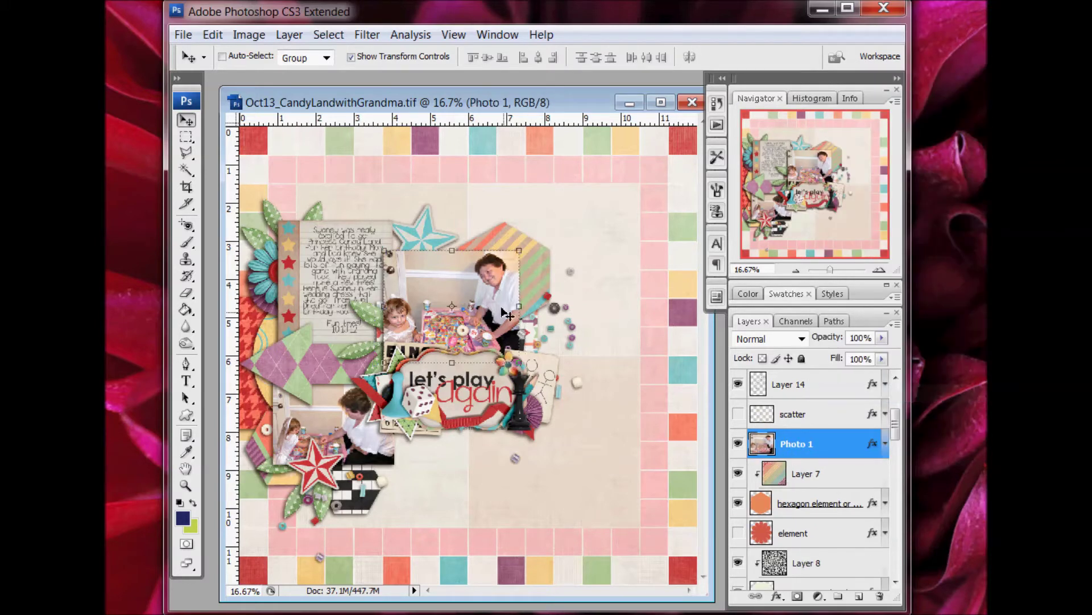
# Step: Open Photo 1's Layer Style and enable a stroke with Position set to Inside
pyautogui.click(885, 445)
pyautogui.rightClick(830, 446)
pyautogui.click(885, 445)
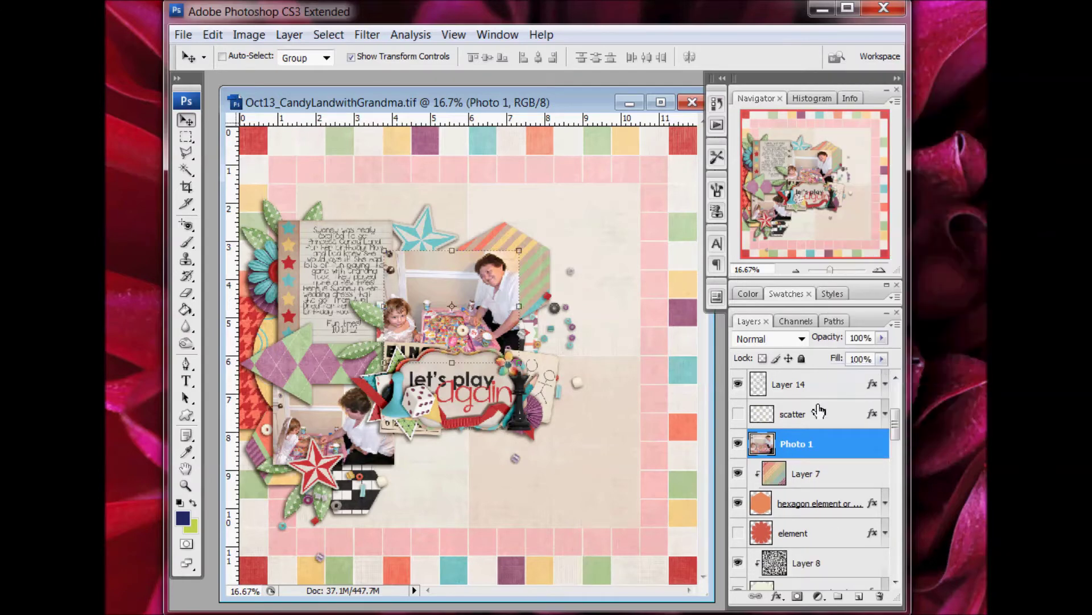
pyautogui.rightClick(814, 446)
pyautogui.click(882, 91)
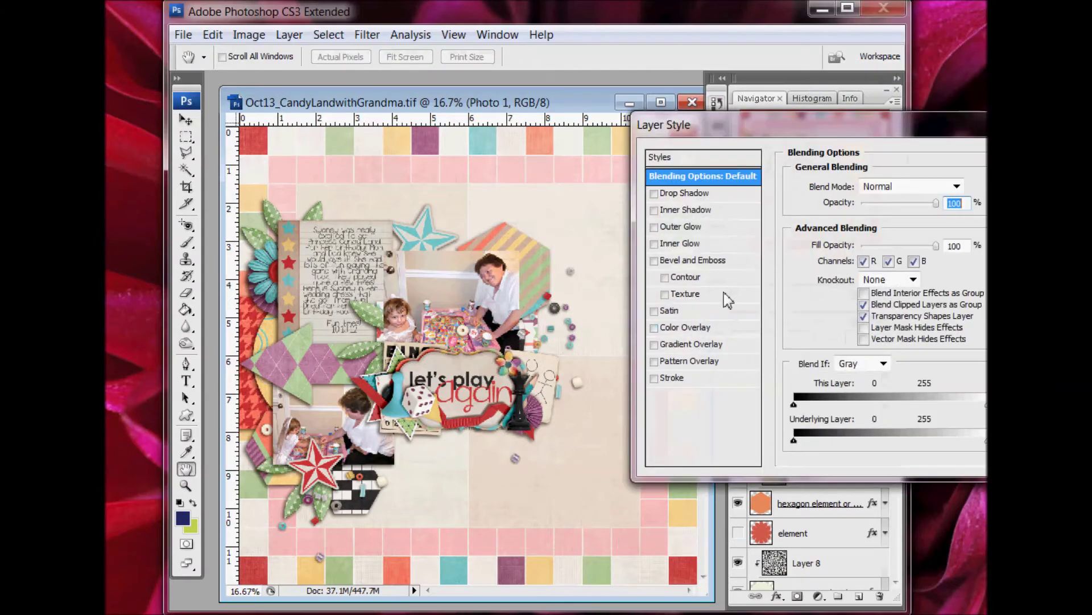
pyautogui.click(685, 378)
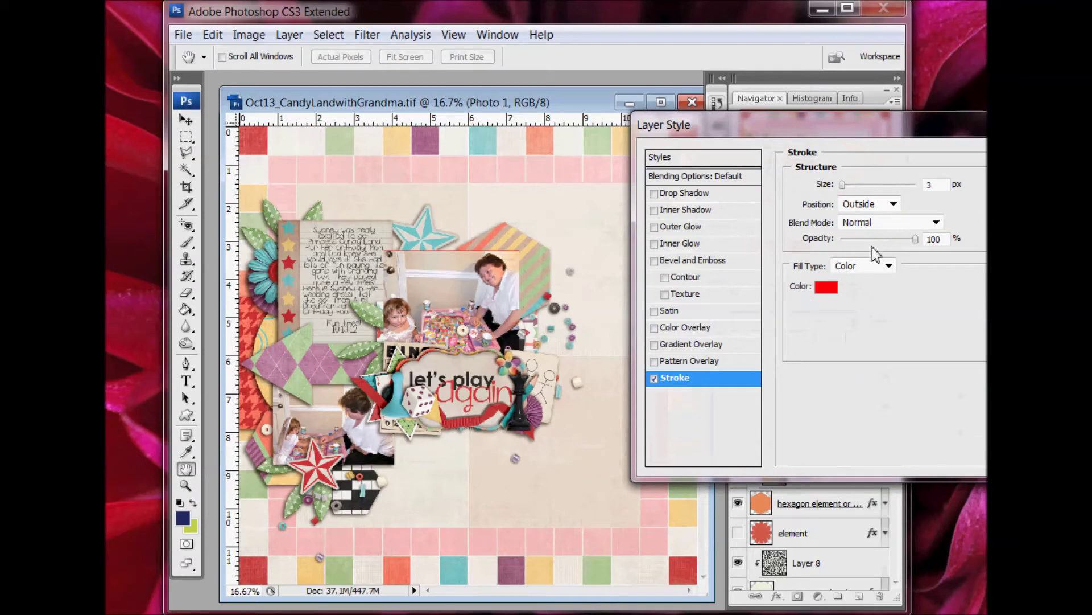
pyautogui.click(884, 206)
pyautogui.click(860, 235)
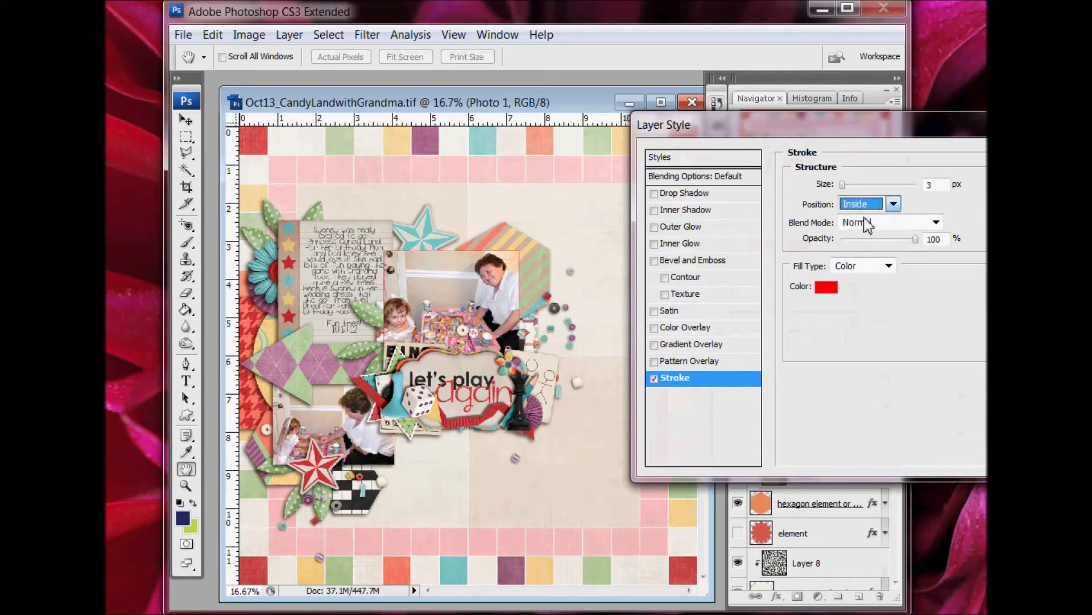
# Step: Set the red inside stroke's size to 40 px and apply it
pyautogui.click(846, 185)
pyautogui.moveTo(846, 185); pyautogui.dragTo(858, 185)
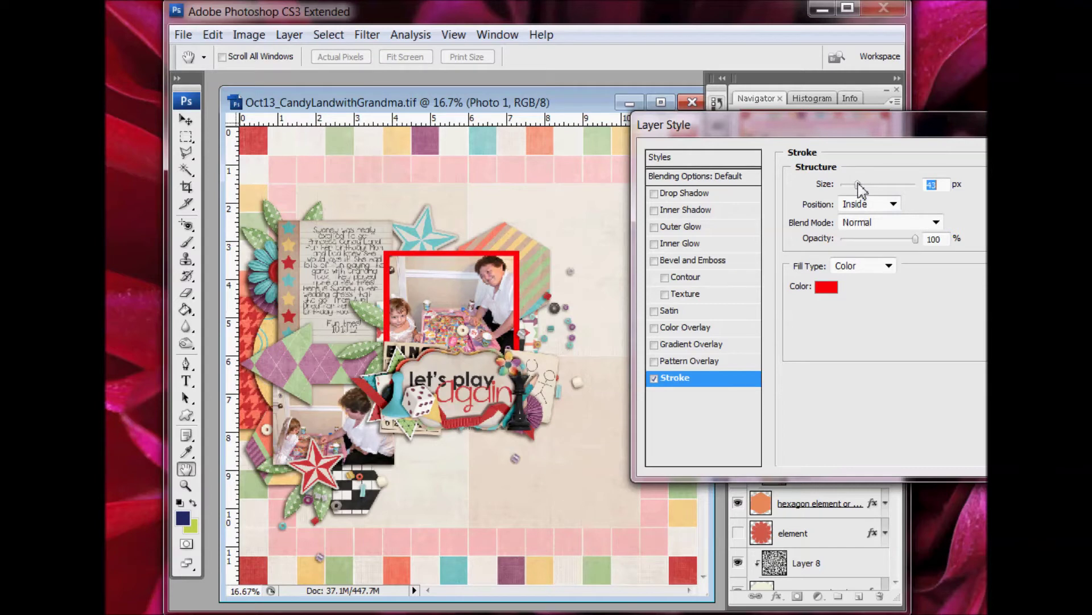
pyautogui.write('30')
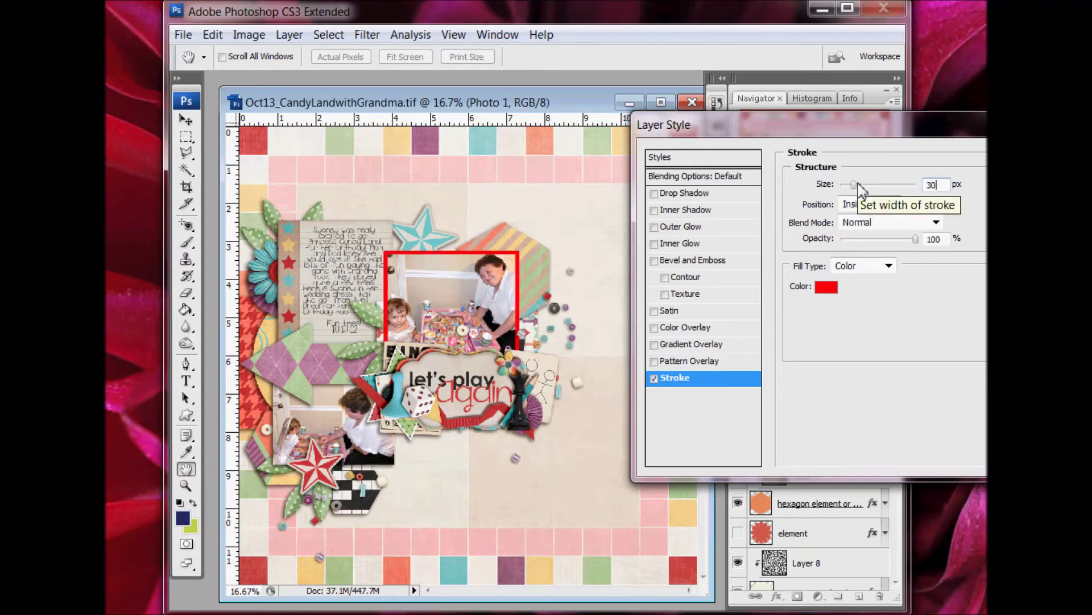
pyautogui.press('BackSpace')
pyautogui.press('BackSpace')
pyautogui.write('40')
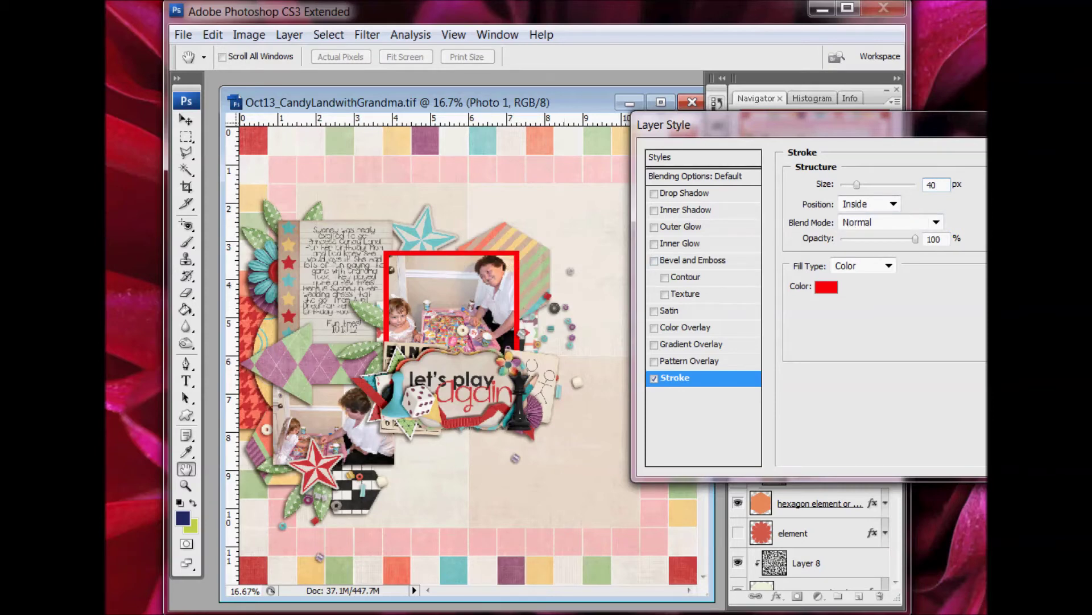
pyautogui.press('Return')
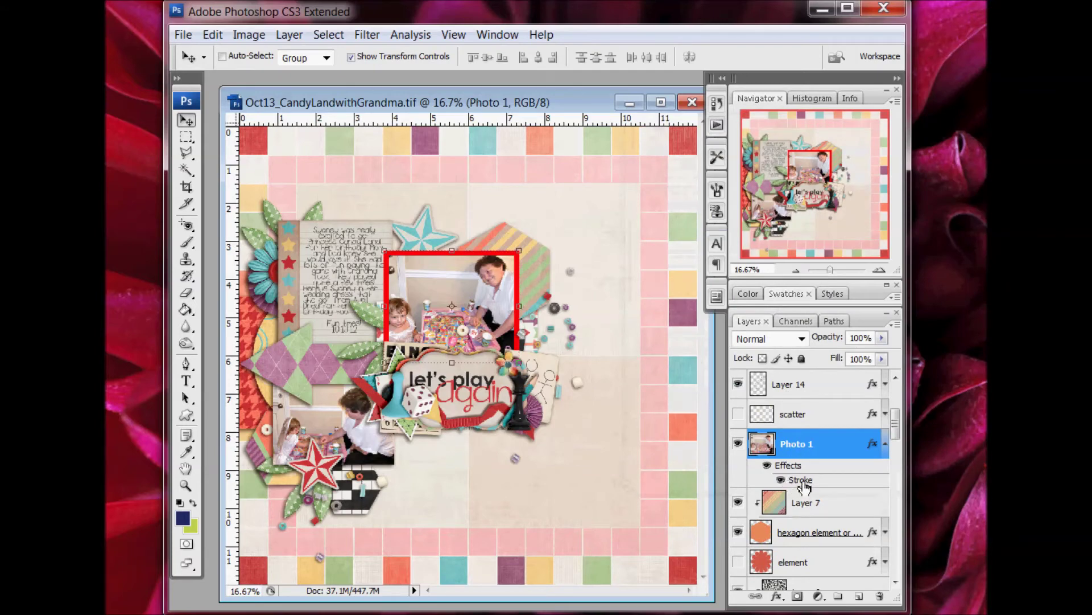
# Step: Convert Photo 1's stroke effect into its own layer, Photo 1's Inner Stroke
pyautogui.rightClick(804, 485)
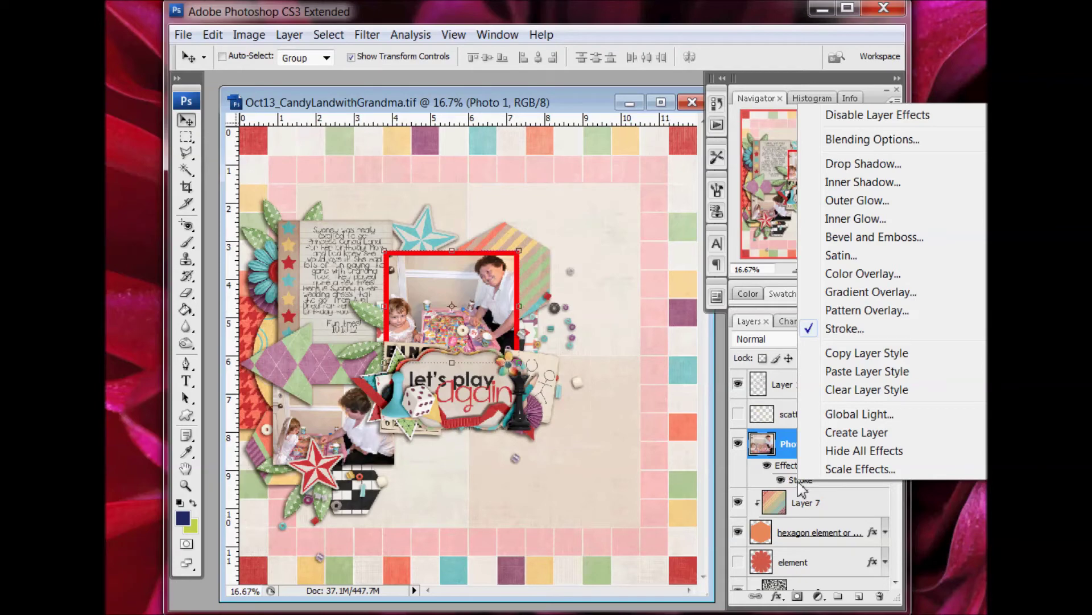
pyautogui.click(849, 434)
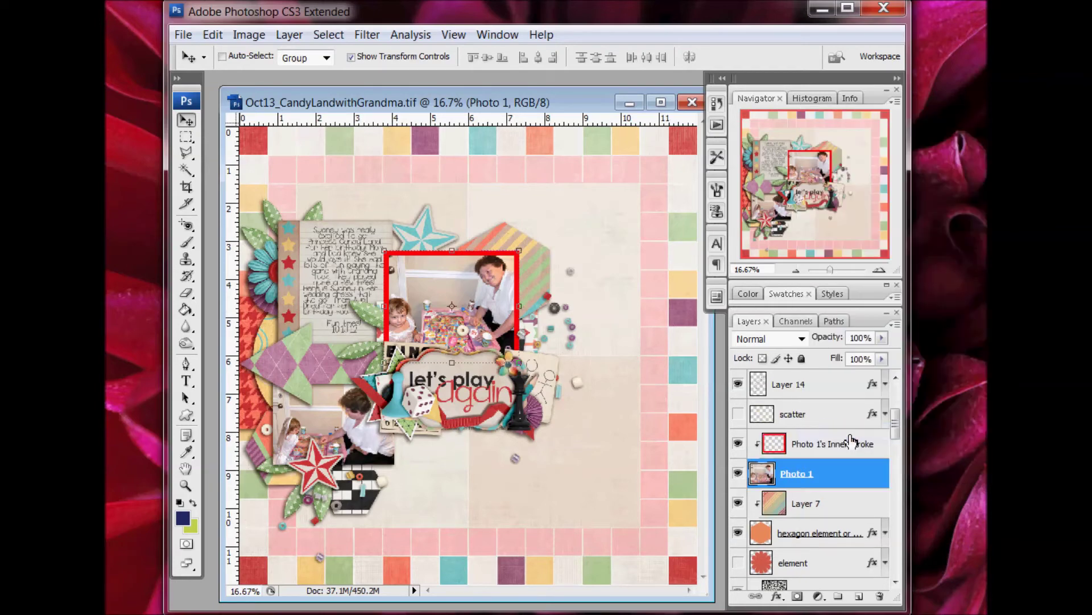
pyautogui.click(812, 454)
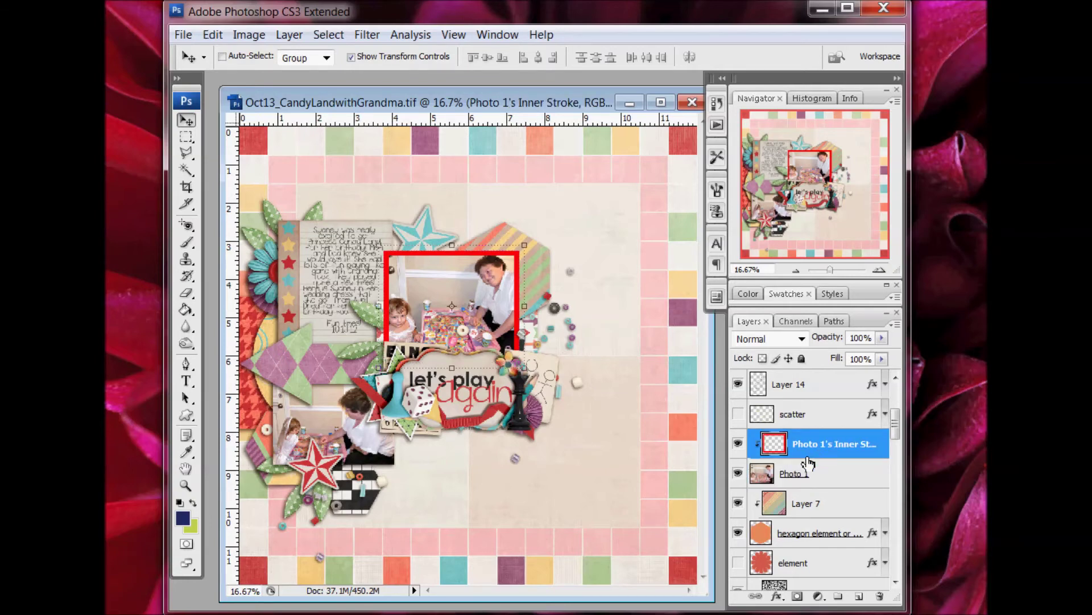
pyautogui.rightClick(797, 472)
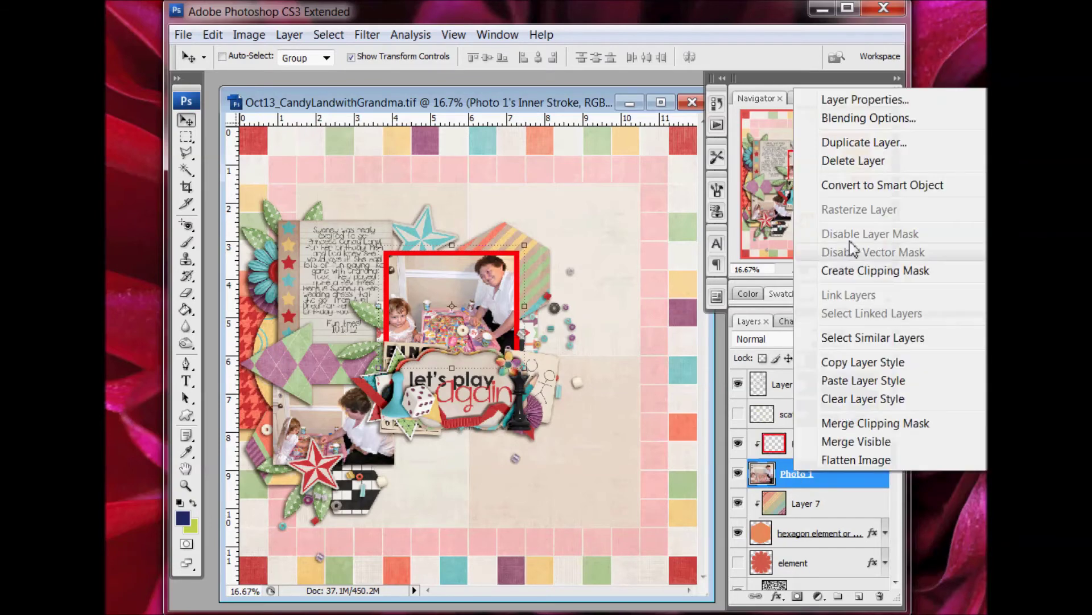
# Step: Duplicate the Photo 1 layer as Photo 1 copy
pyautogui.click(852, 148)
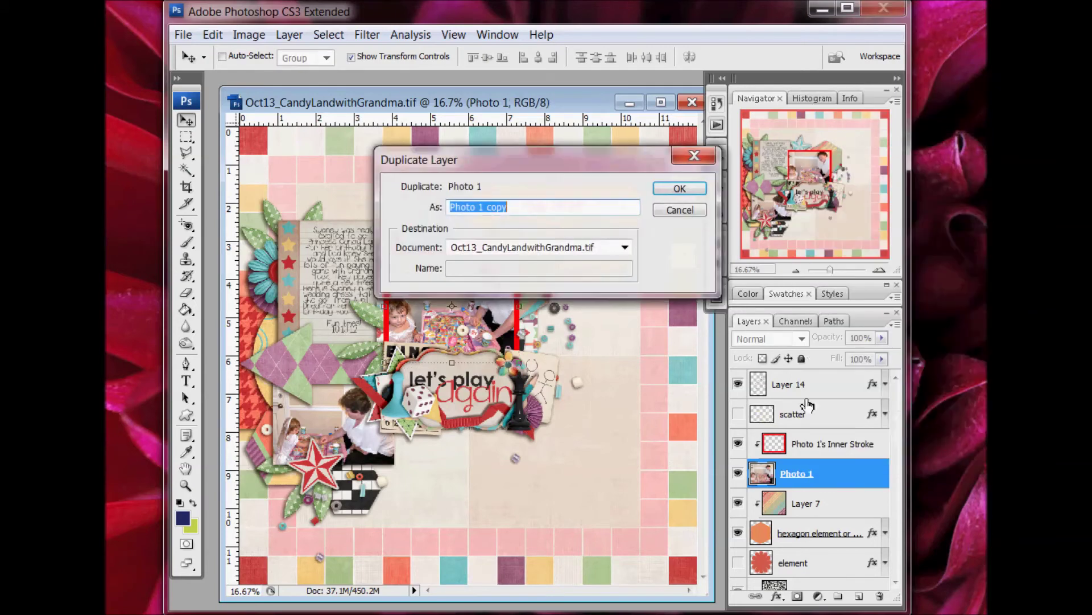
pyautogui.click(678, 186)
pyautogui.click(815, 449)
pyautogui.rightClick(811, 447)
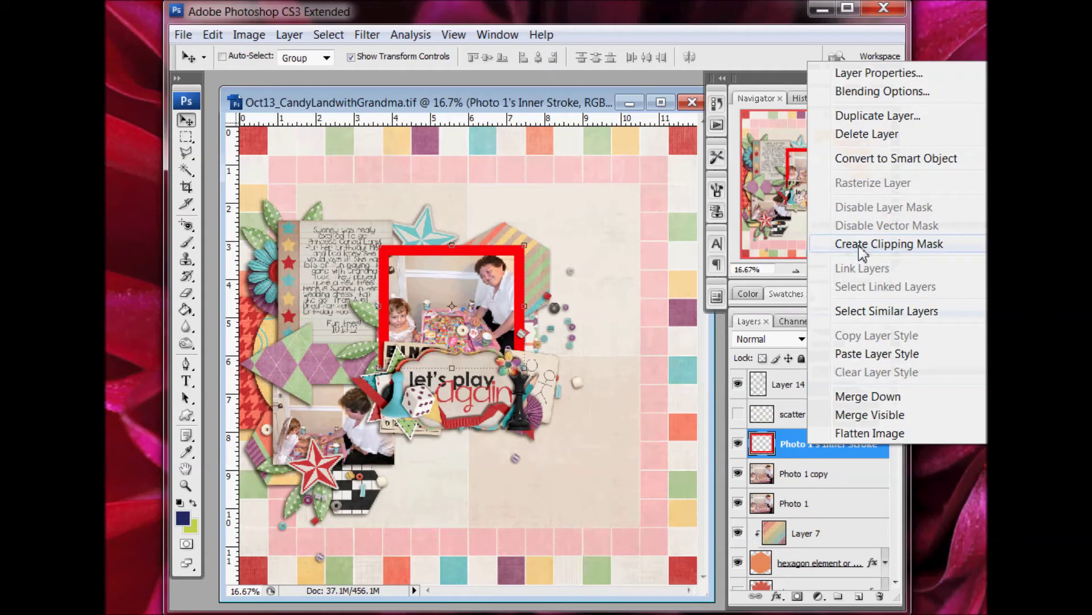
pyautogui.click(808, 478)
pyautogui.click(797, 474)
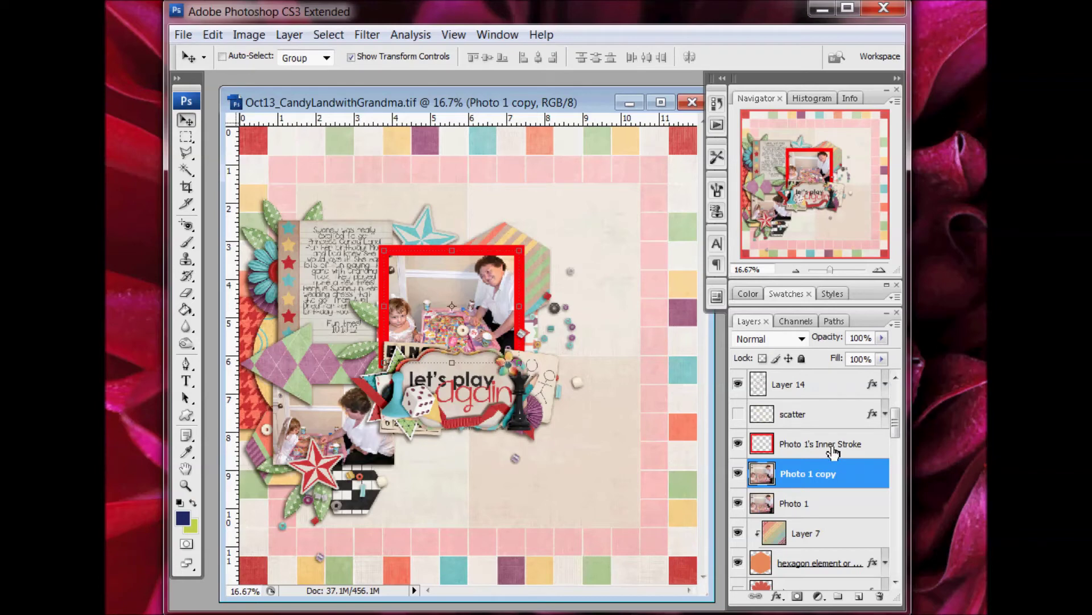
# Step: Clip Photo 1's Inner Stroke layer to Photo 1 copy
pyautogui.rightClick(813, 451)
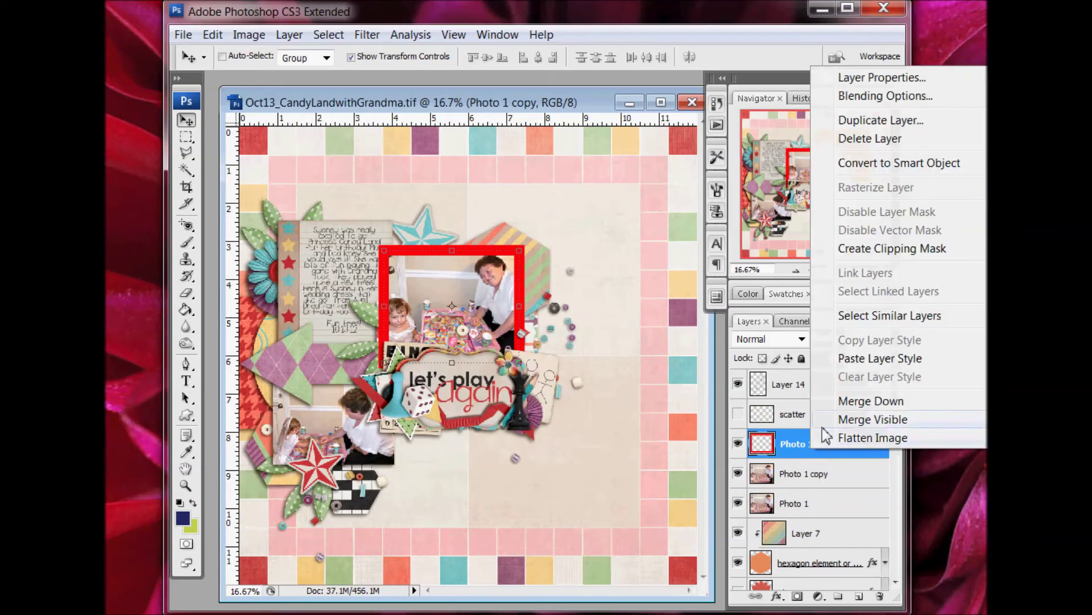
pyautogui.click(945, 249)
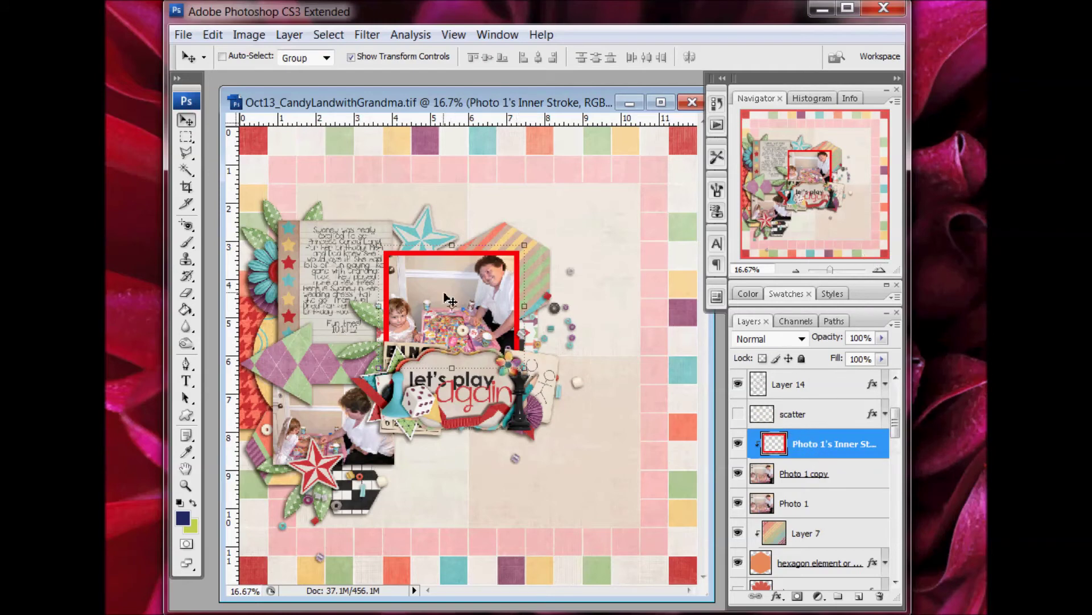
pyautogui.click(818, 479)
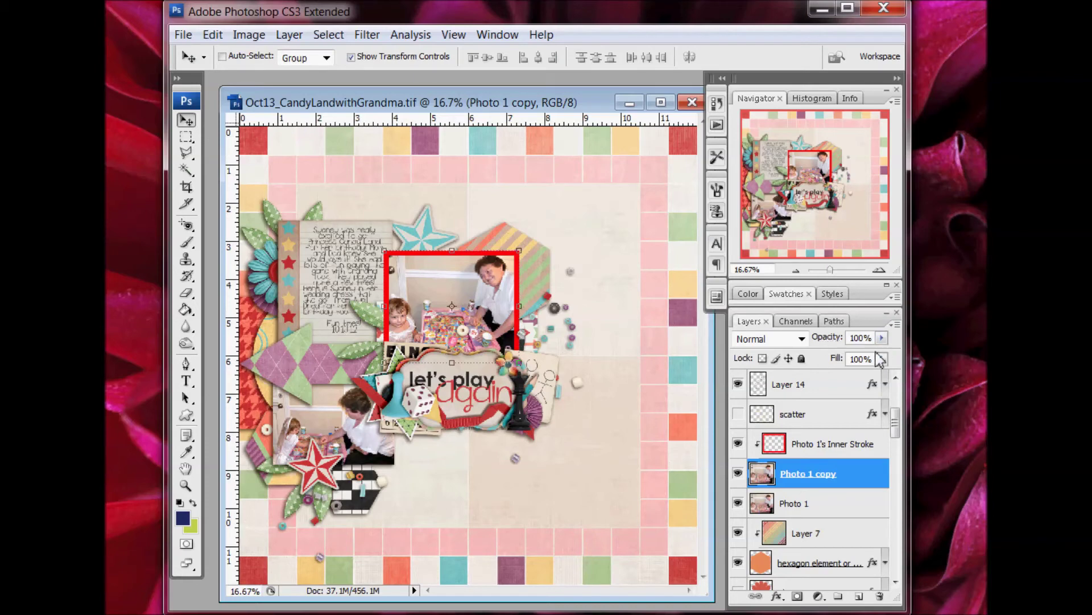
pyautogui.rightClick(806, 479)
# Step: Set Photo 1 copy's fill opacity to 0% with Knockout set to Deep
pyautogui.click(881, 117)
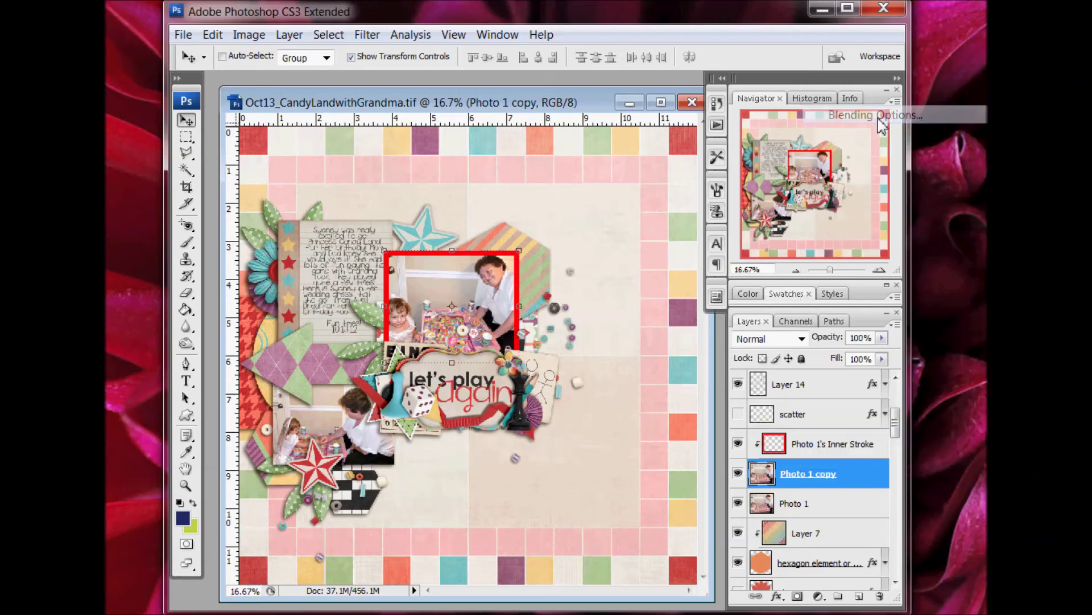
pyautogui.click(913, 280)
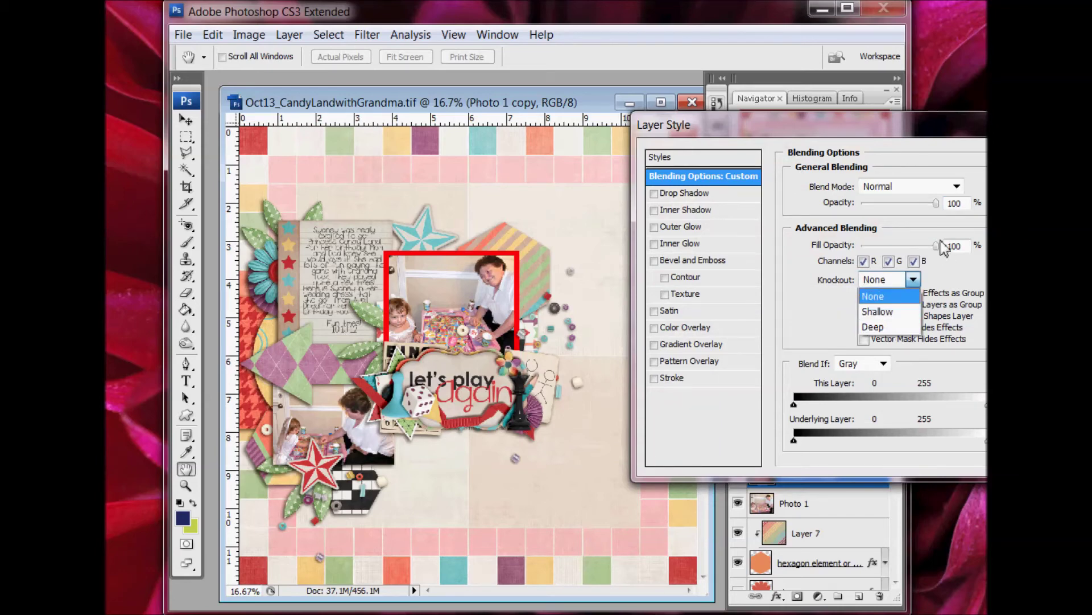
pyautogui.click(872, 296)
pyautogui.moveTo(935, 244); pyautogui.dragTo(862, 252)
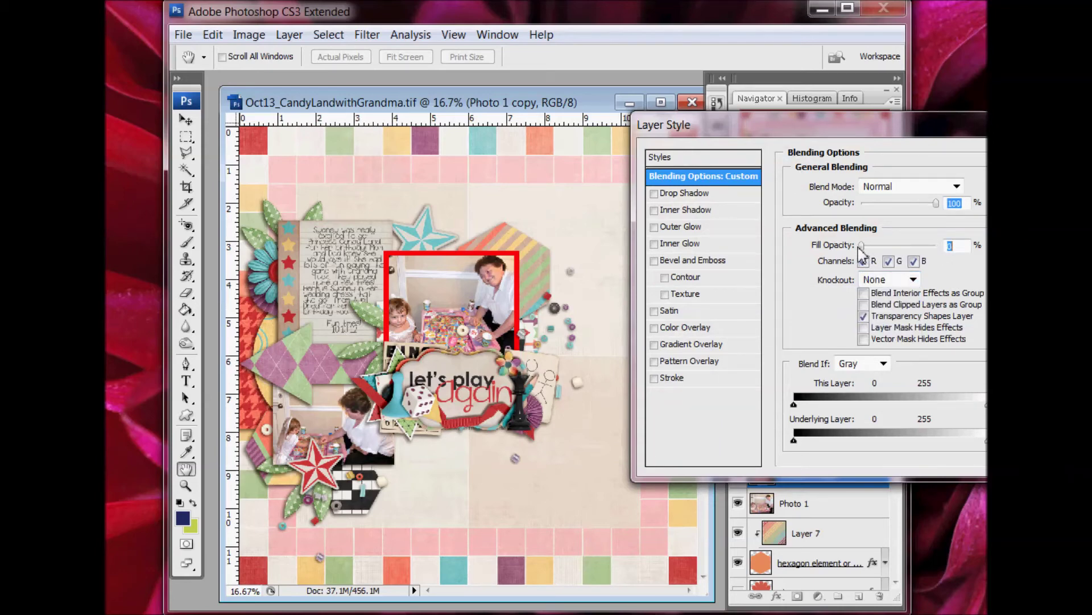
pyautogui.click(899, 282)
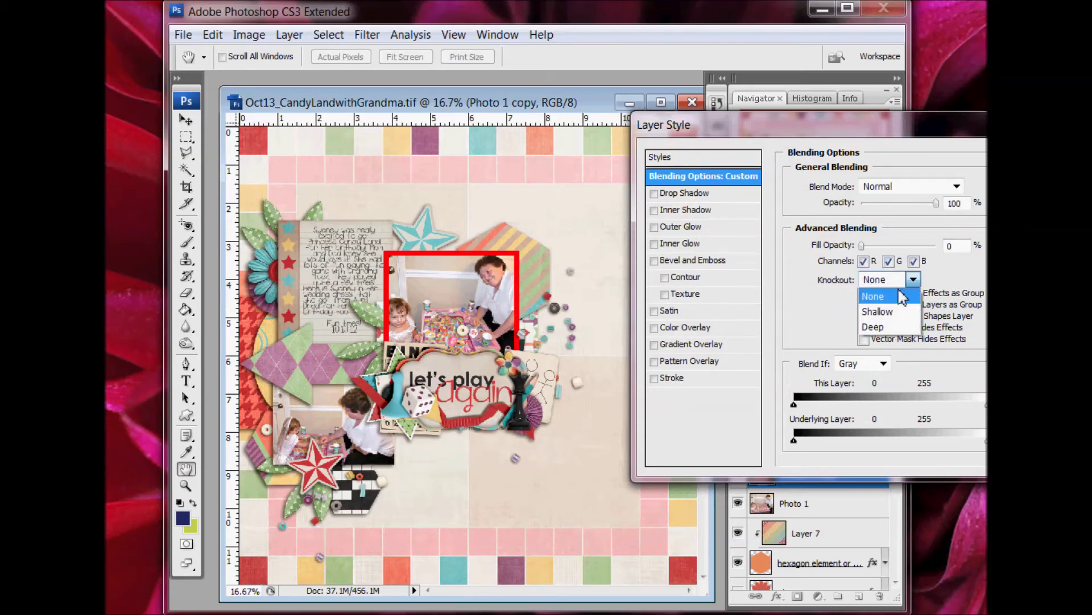
pyautogui.click(886, 328)
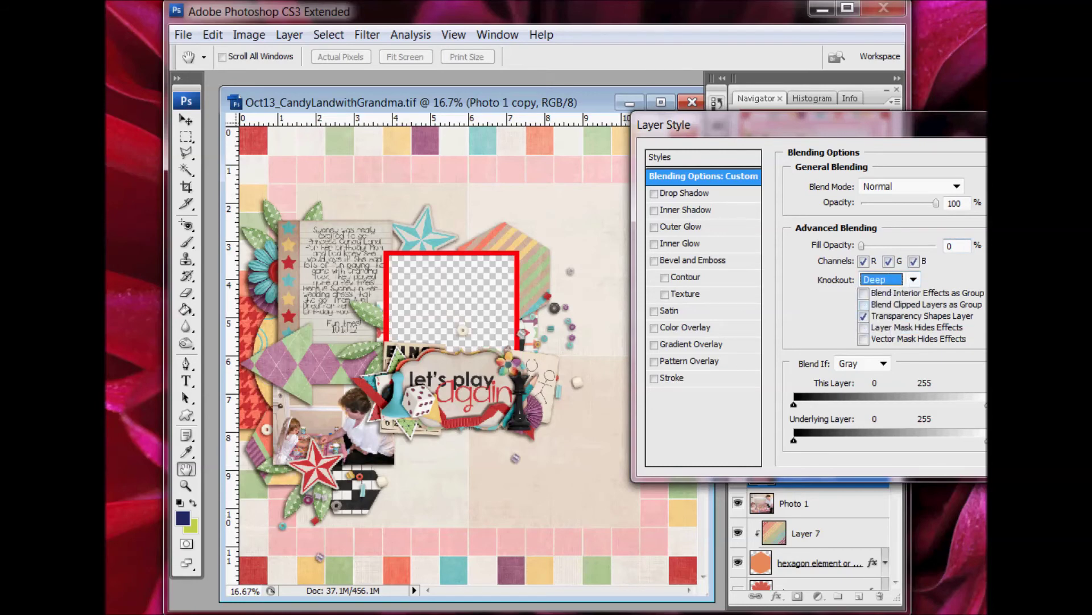
pyautogui.press('Return')
pyautogui.press('v')
pyautogui.keyDown('shift'); pyautogui.click(814, 445); pyautogui.keyUp('shift')
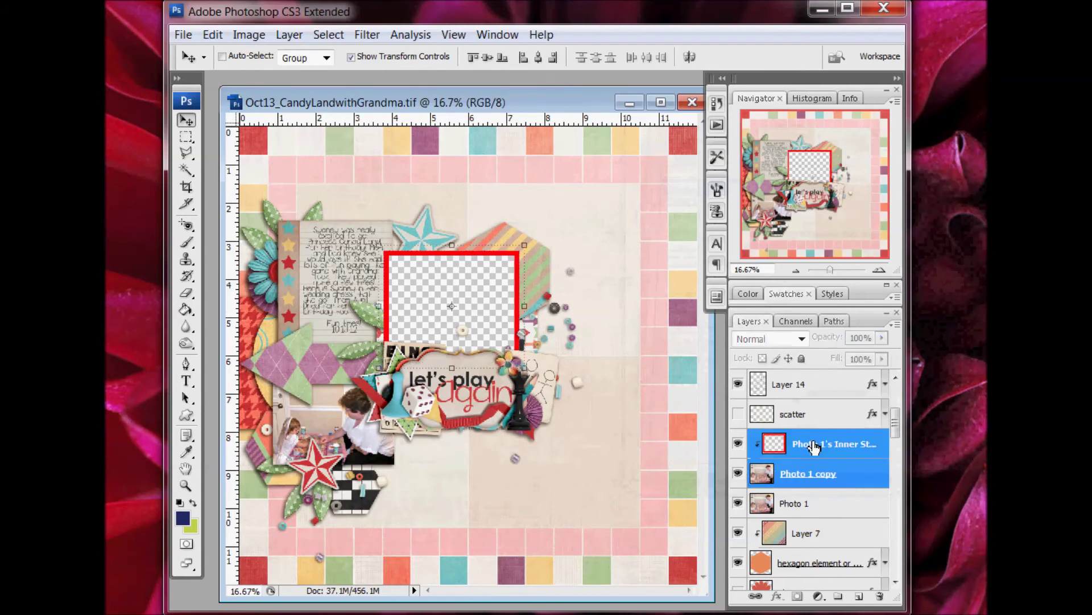
# Step: Merge Photo 1 copy into the Photo 1's Inner Stroke layer
pyautogui.rightClick(814, 445)
pyautogui.click(857, 392)
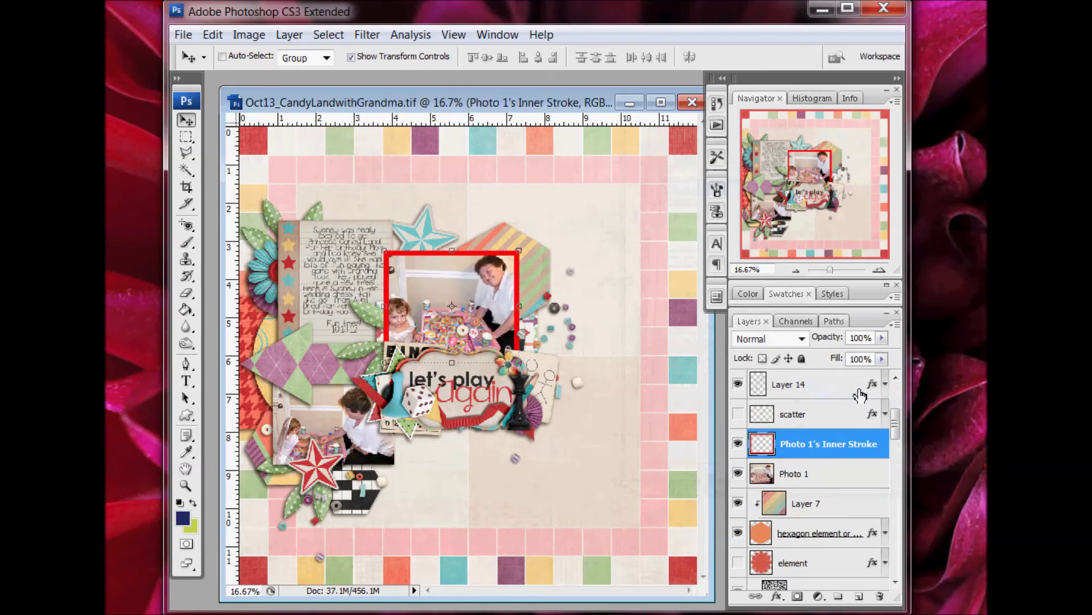
pyautogui.click(738, 473)
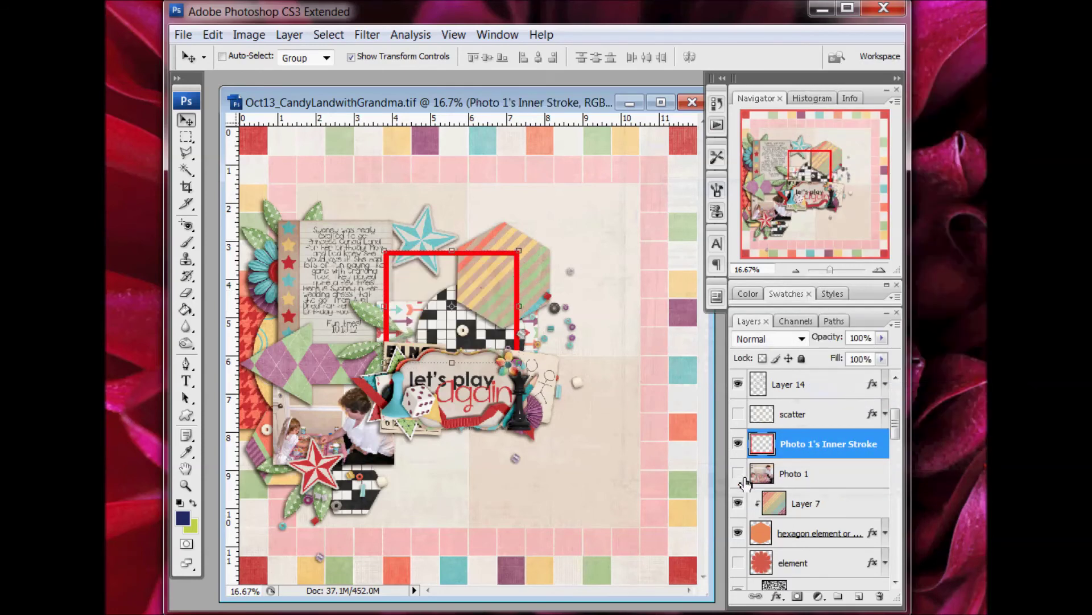
pyautogui.click(738, 473)
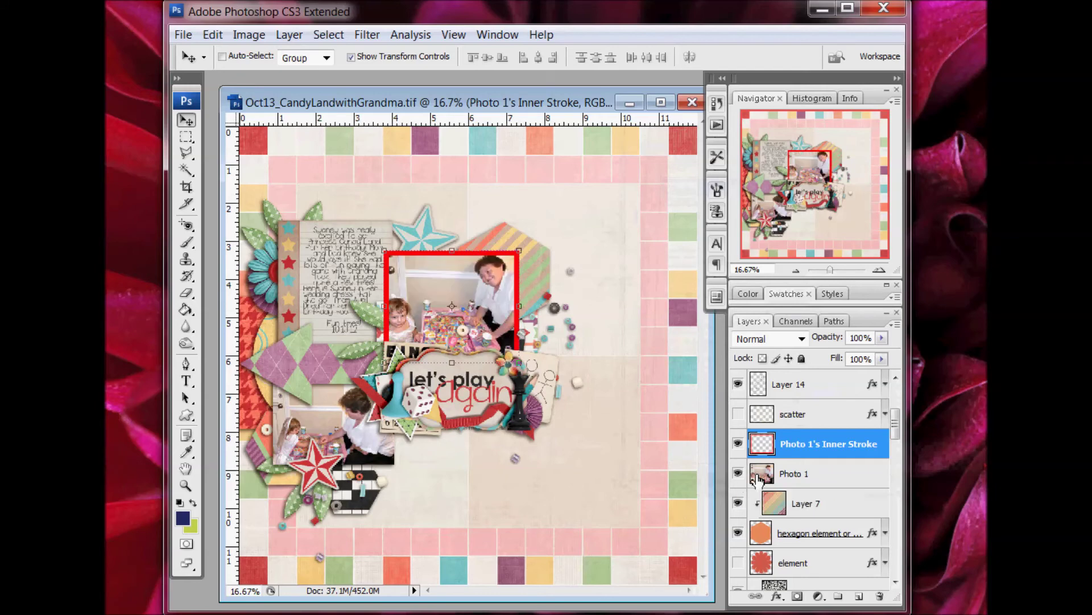
# Step: Paste the hexagon element's layer style onto the frame, with drop shadow distance 11 px
pyautogui.rightClick(800, 447)
pyautogui.click(816, 532)
pyautogui.rightClick(816, 534)
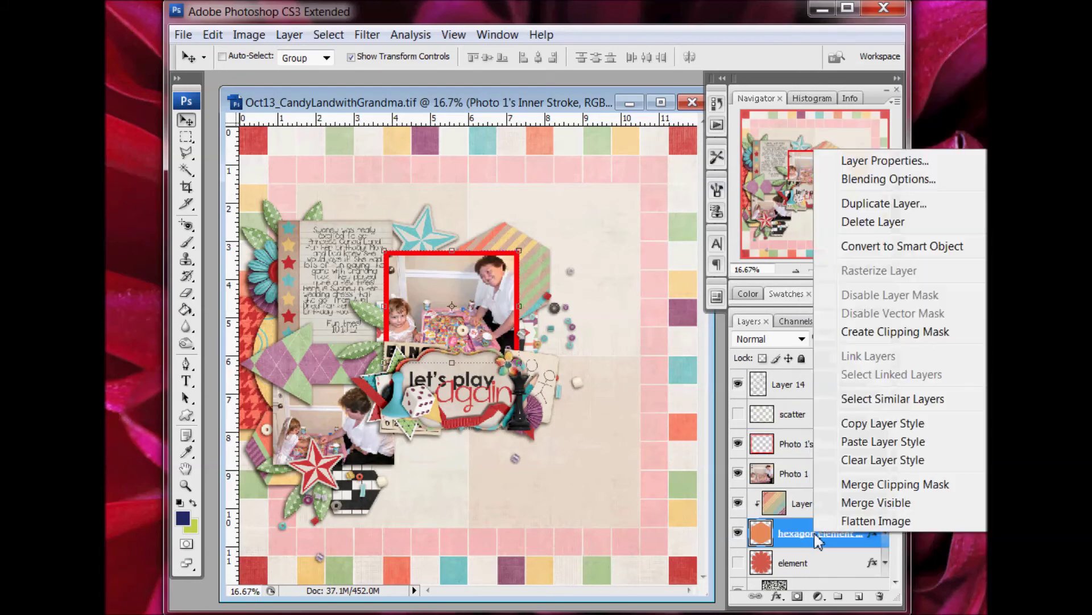
pyautogui.click(875, 426)
pyautogui.click(808, 444)
pyautogui.rightClick(803, 444)
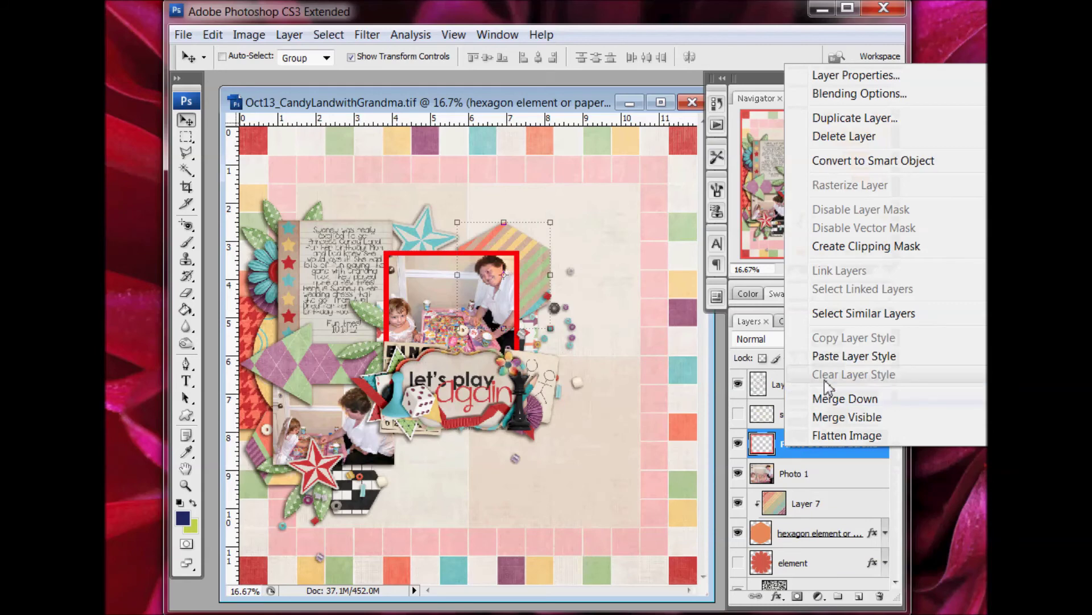
pyautogui.click(836, 356)
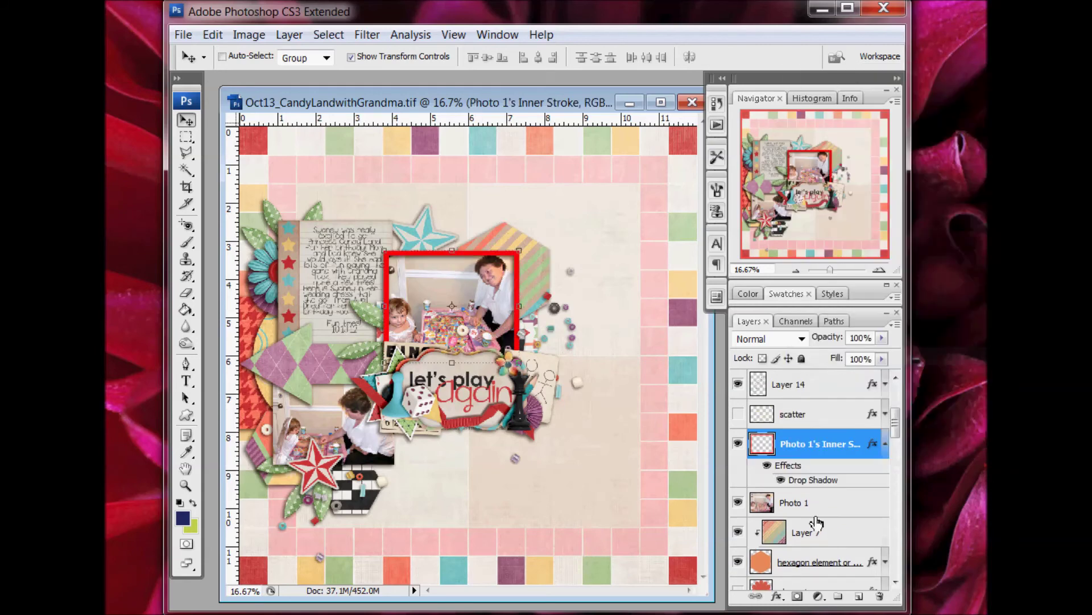
pyautogui.doubleClick(825, 481)
pyautogui.doubleClick(929, 251)
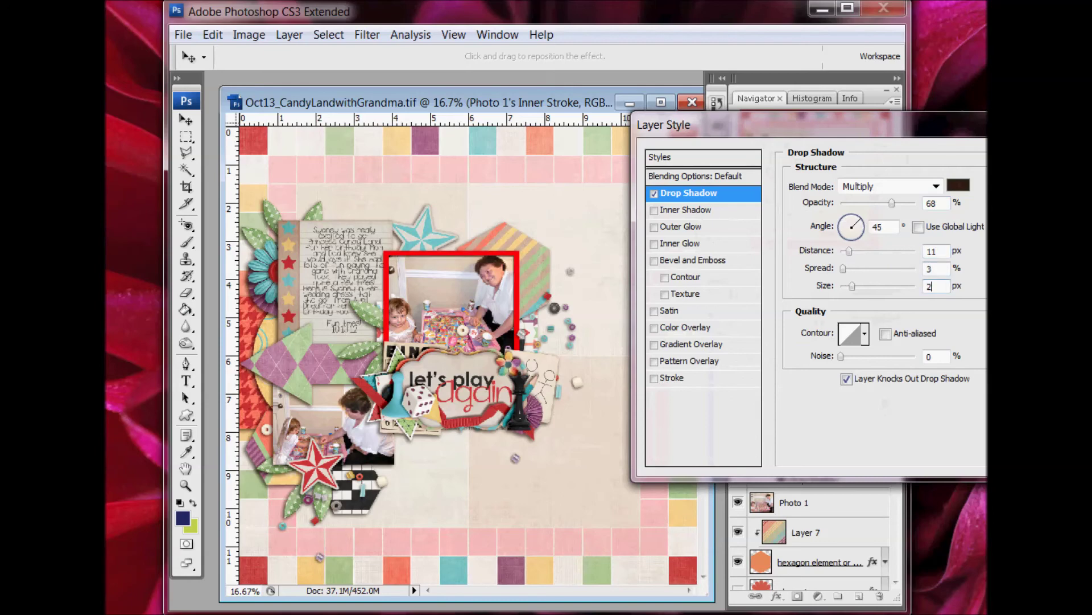
pyautogui.press('Return')
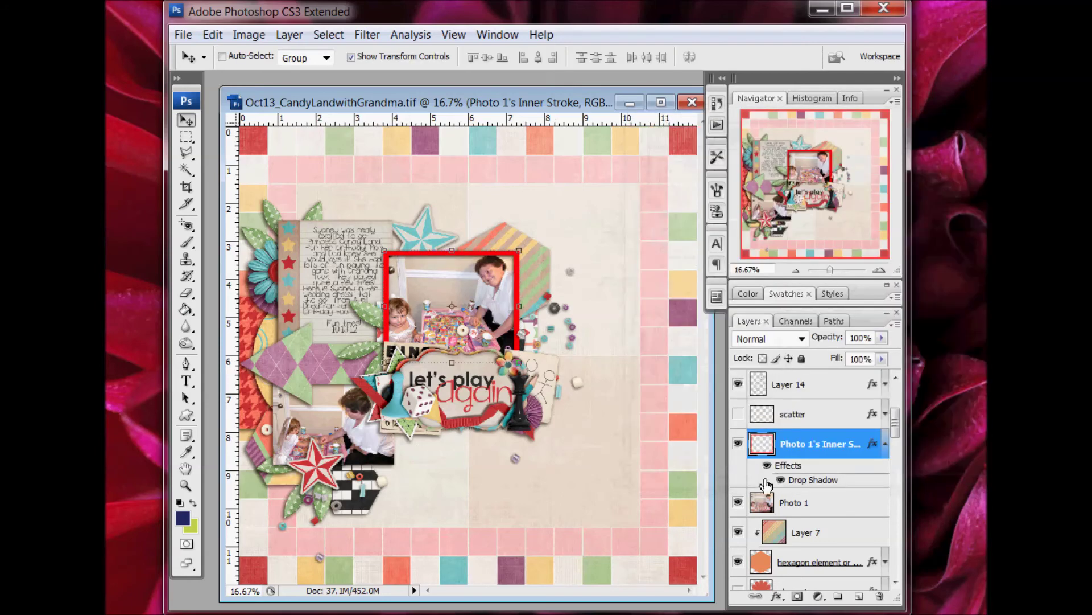
# Step: Move the Layer 11 paper above Photo 1's Inner Stroke and clip it to the frame
pyautogui.scroll(-2, 814, 562)
pyautogui.scroll(-5, 814, 562)
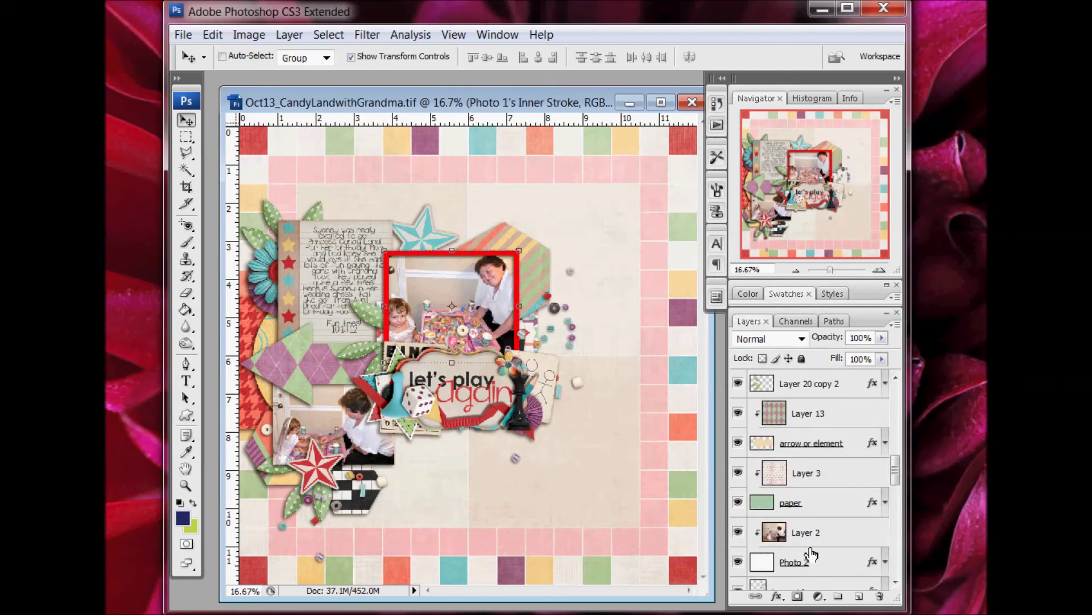
pyautogui.scroll(-6, 813, 553)
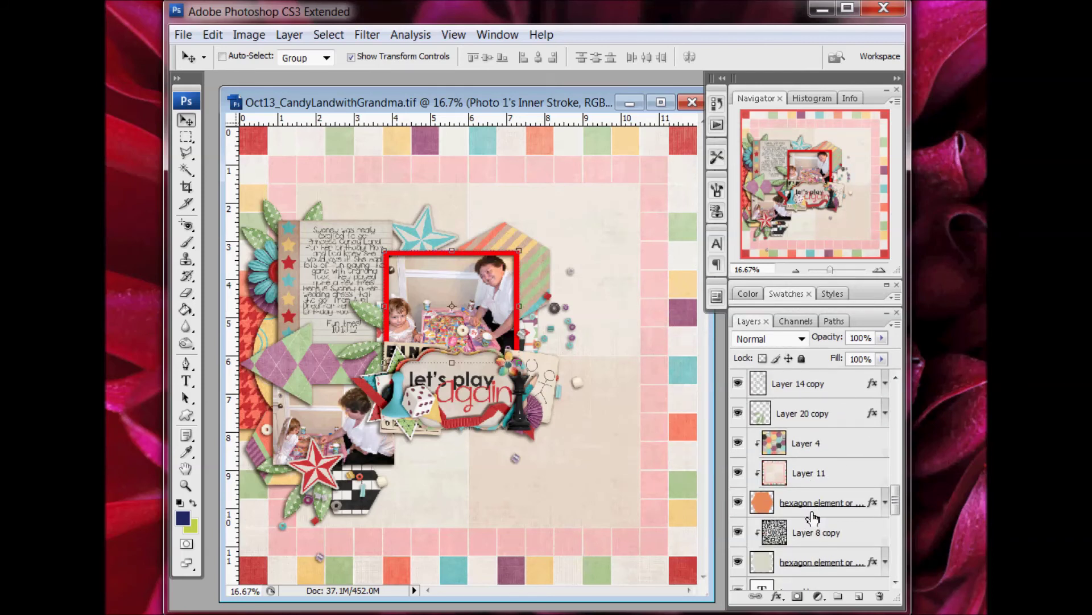
pyautogui.scroll(-1, 815, 470)
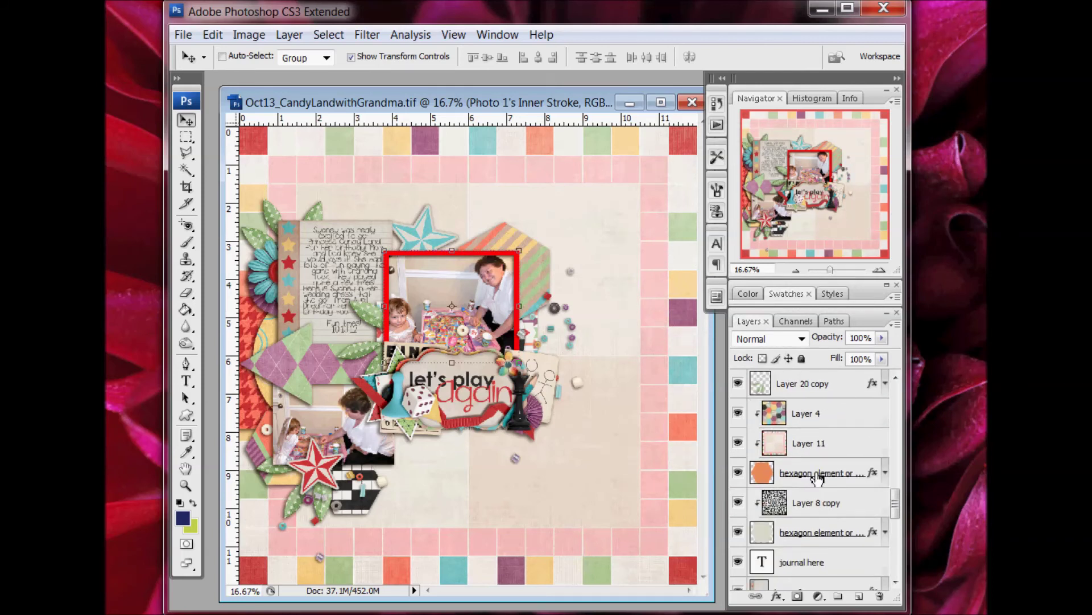
pyautogui.click(813, 443)
pyautogui.moveTo(833, 444)
pyautogui.mouseDown()
pyautogui.moveTo(855, 358)
pyautogui.moveTo(811, 445)
pyautogui.mouseUp()
pyautogui.rightClick(811, 446)
pyautogui.click(887, 237)
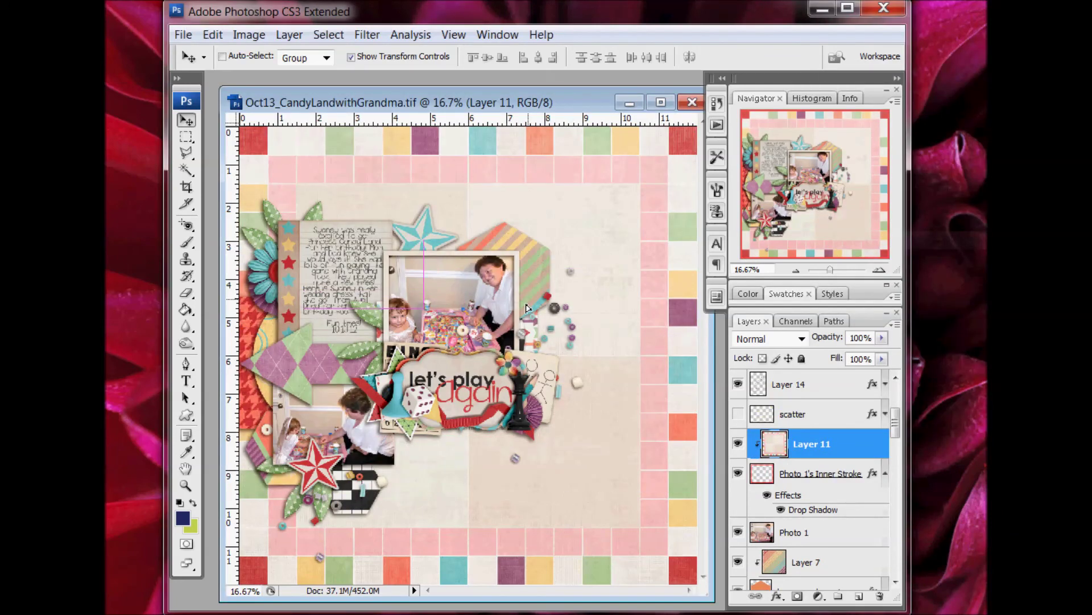